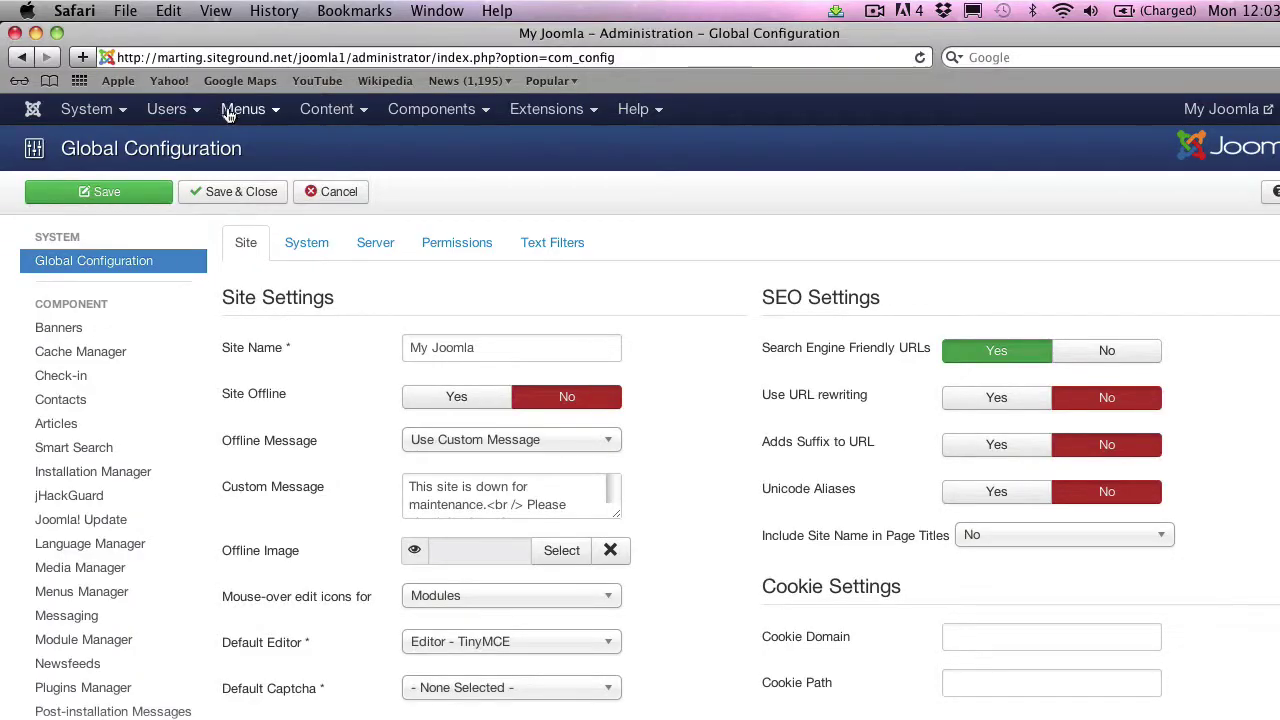
click(240, 112)
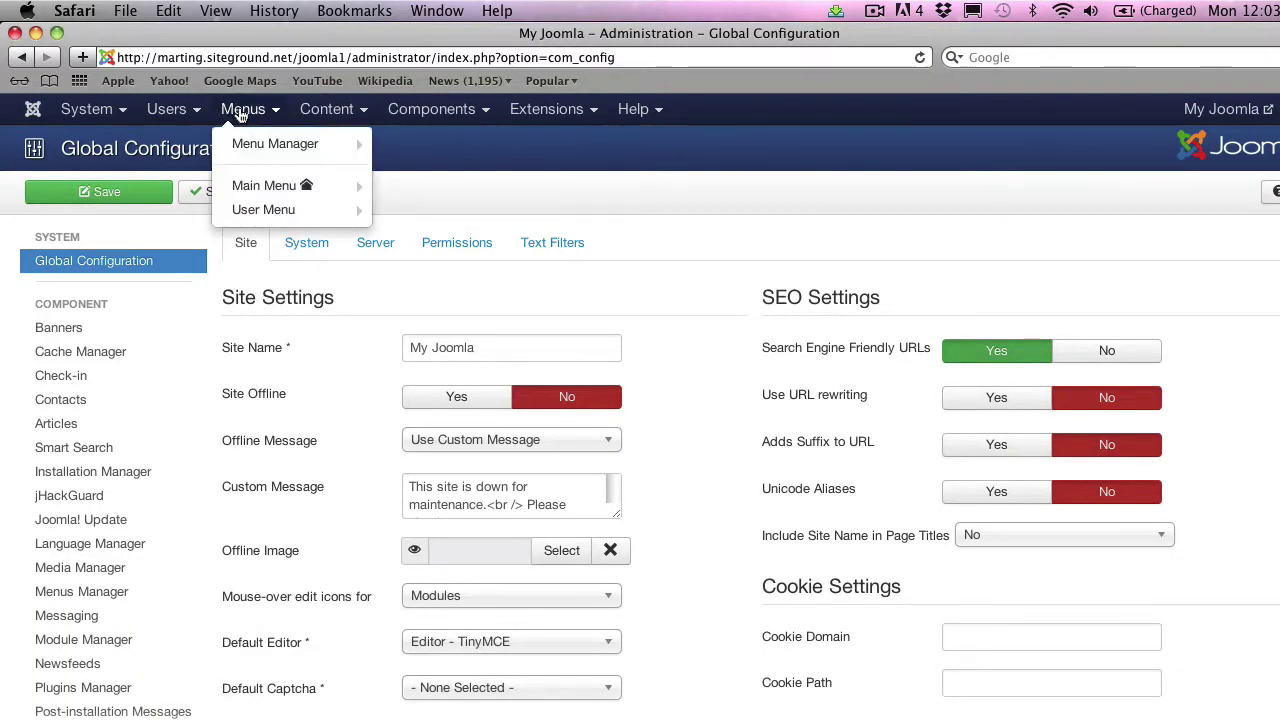
mouse_move(440, 115)
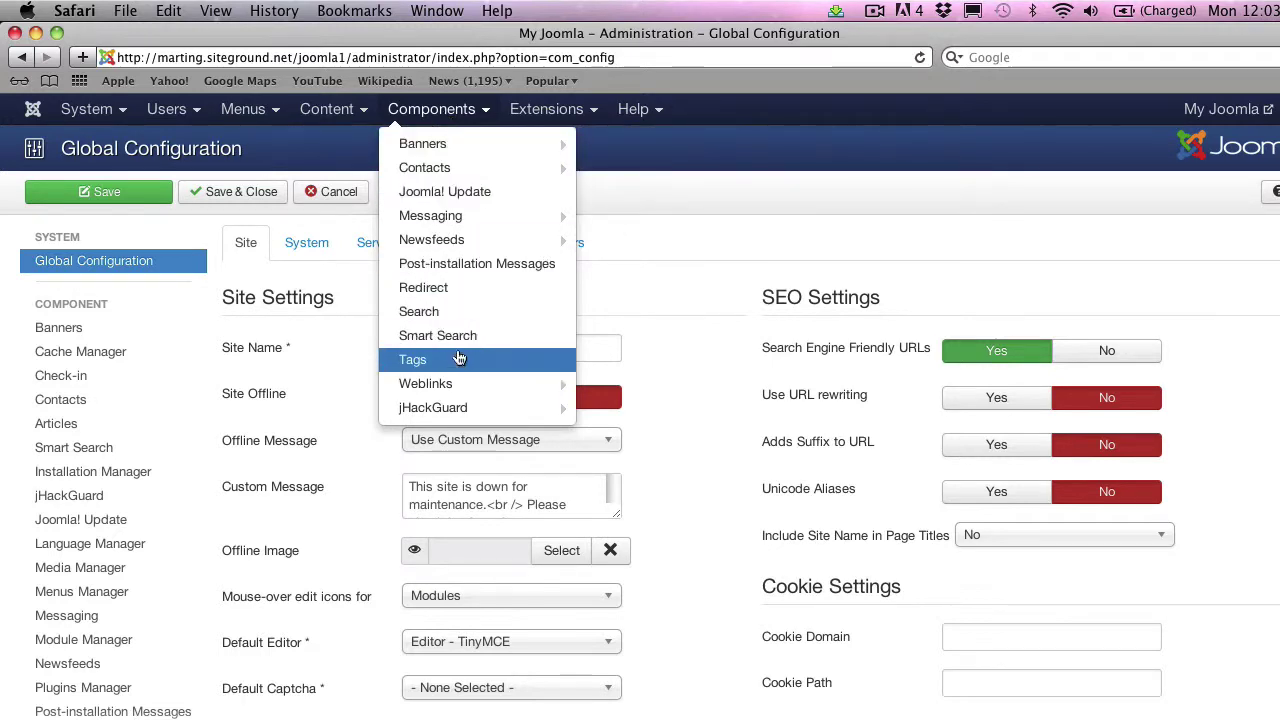
click(465, 385)
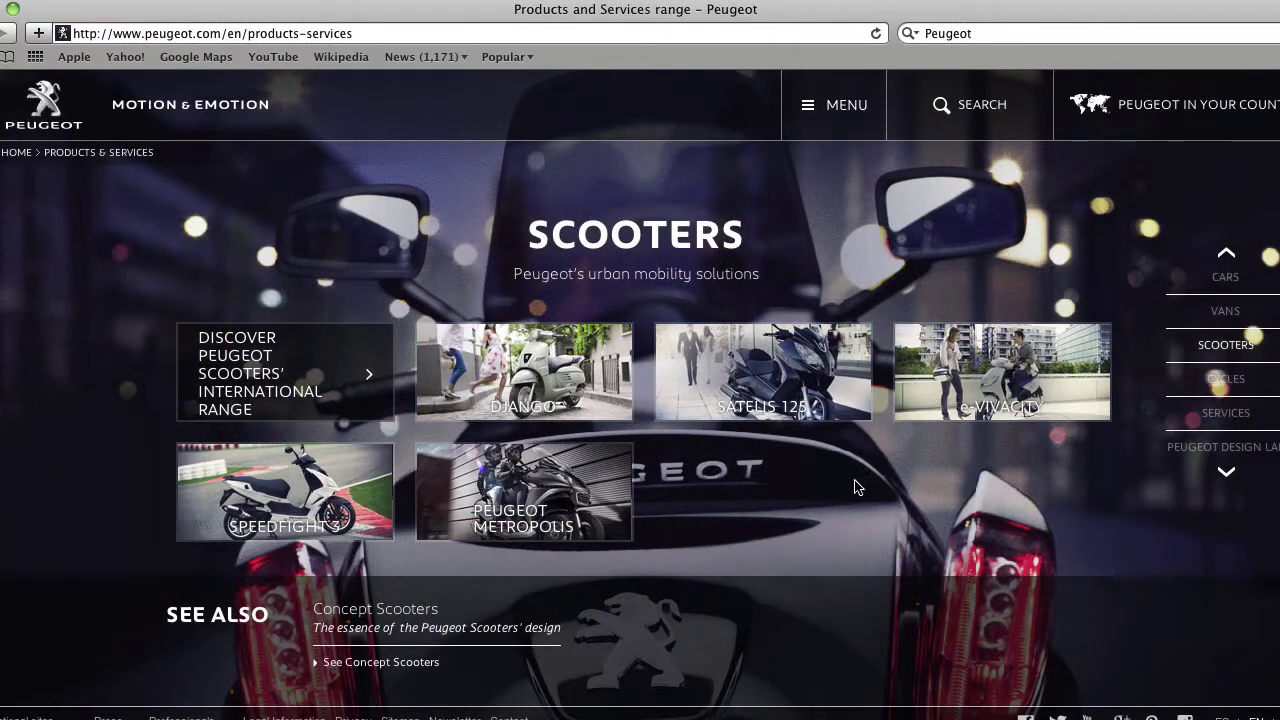
- View the Django scooter page on the Peugeot site and the About ACE submenu on the Alliance for Catholic Education site
click(507, 408)
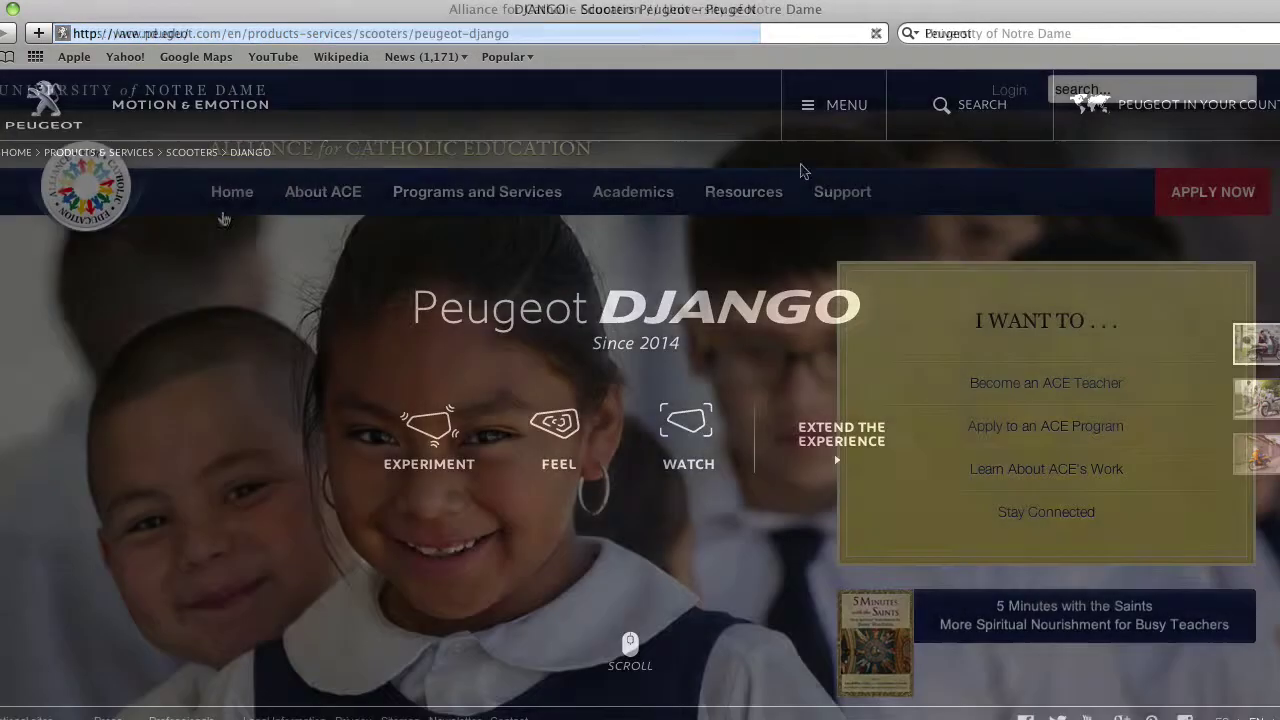
mouse_move(309, 205)
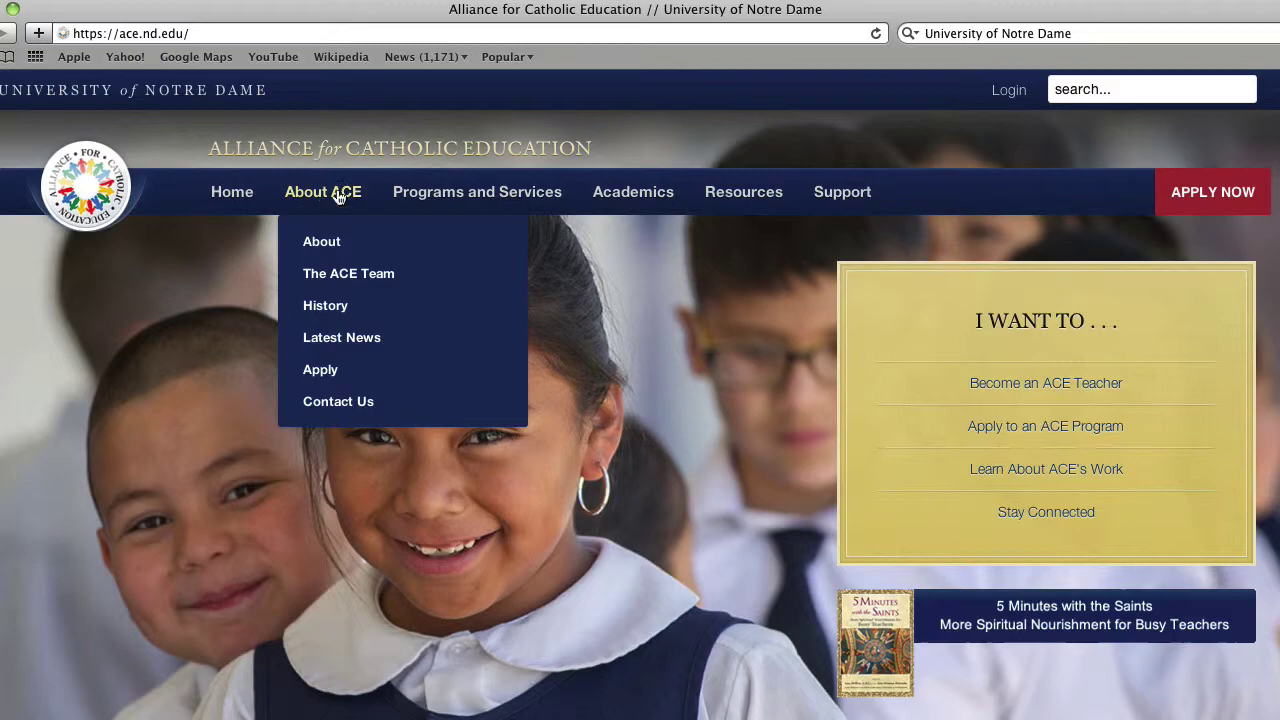
mouse_move(395, 195)
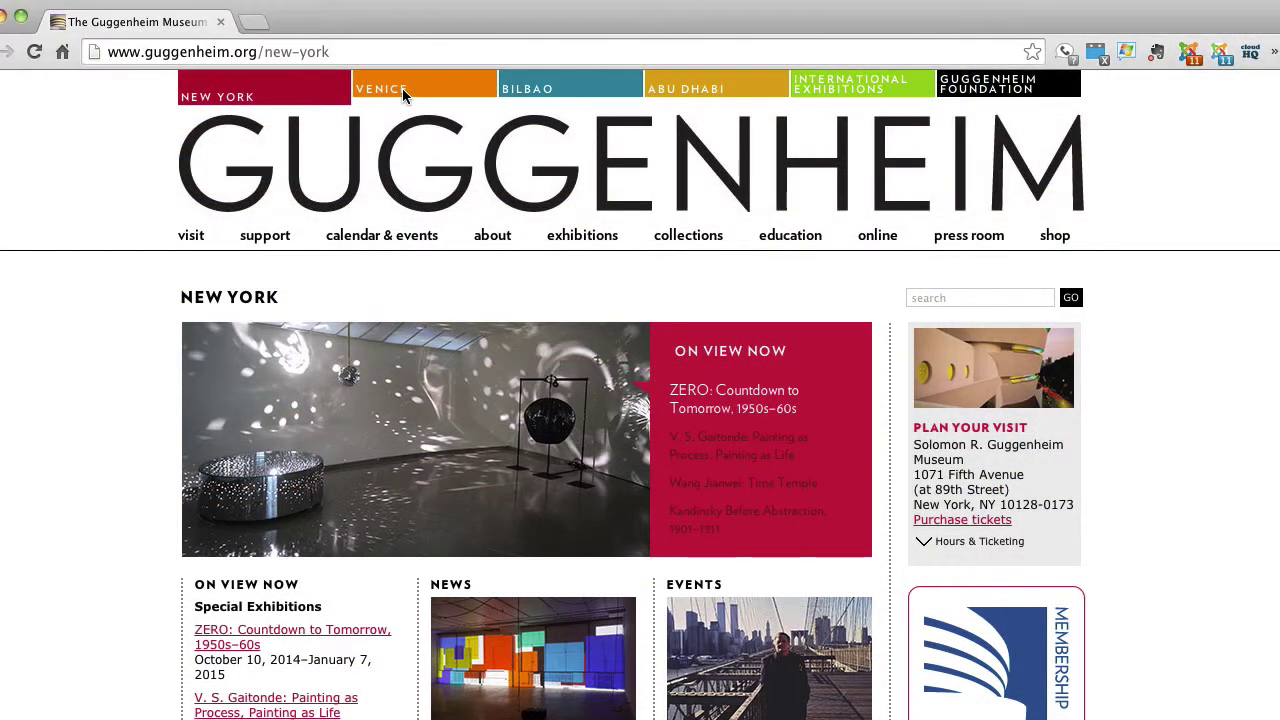
- Browse the Venice, Bilbao and Abu Dhabi museum sections of the Guggenheim website
click(422, 89)
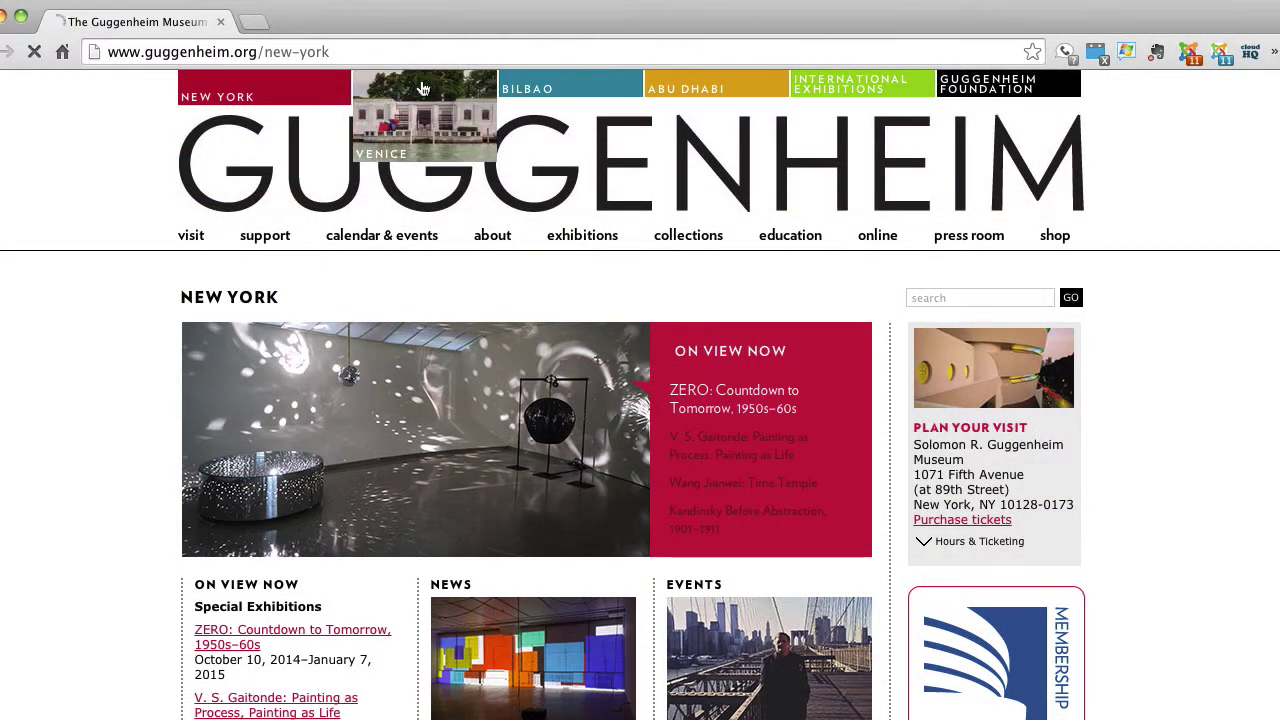
click(559, 93)
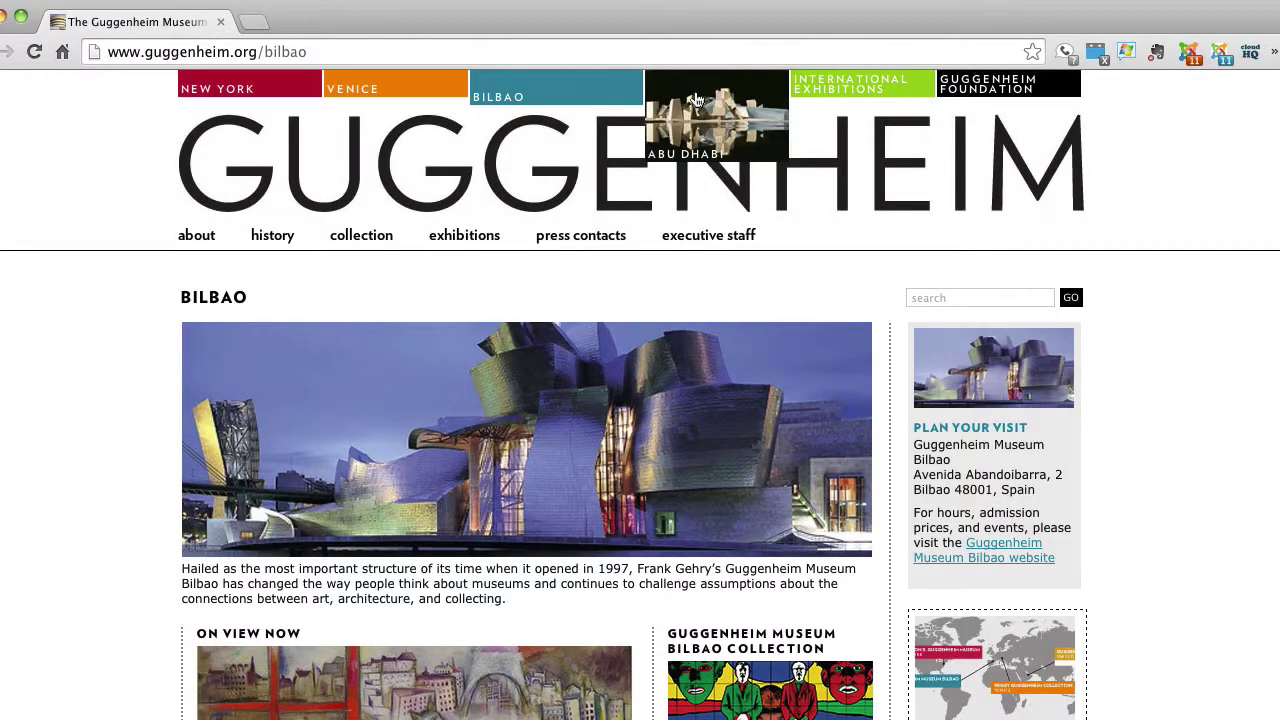
click(692, 100)
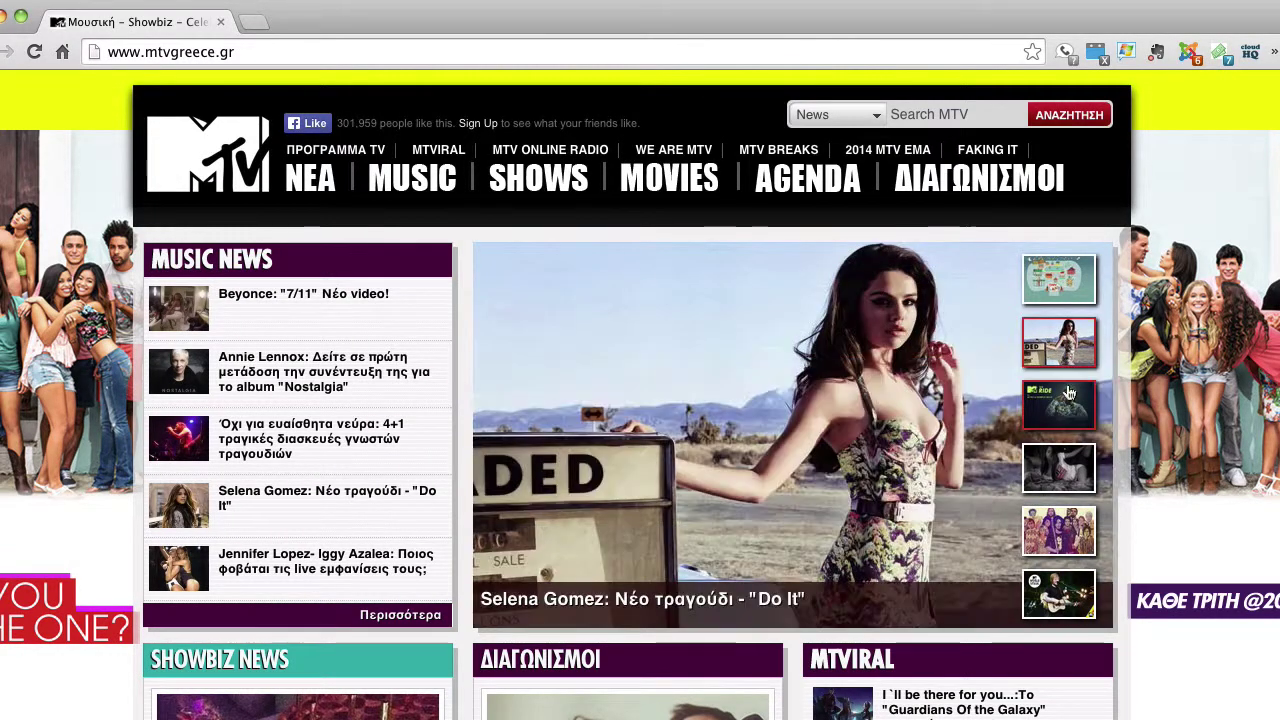
- View the Depeche Mode "Enjoy The Silence (Live in Berlin)" article on MTV Greece and look through the Bulle Communication homepage
click(1062, 466)
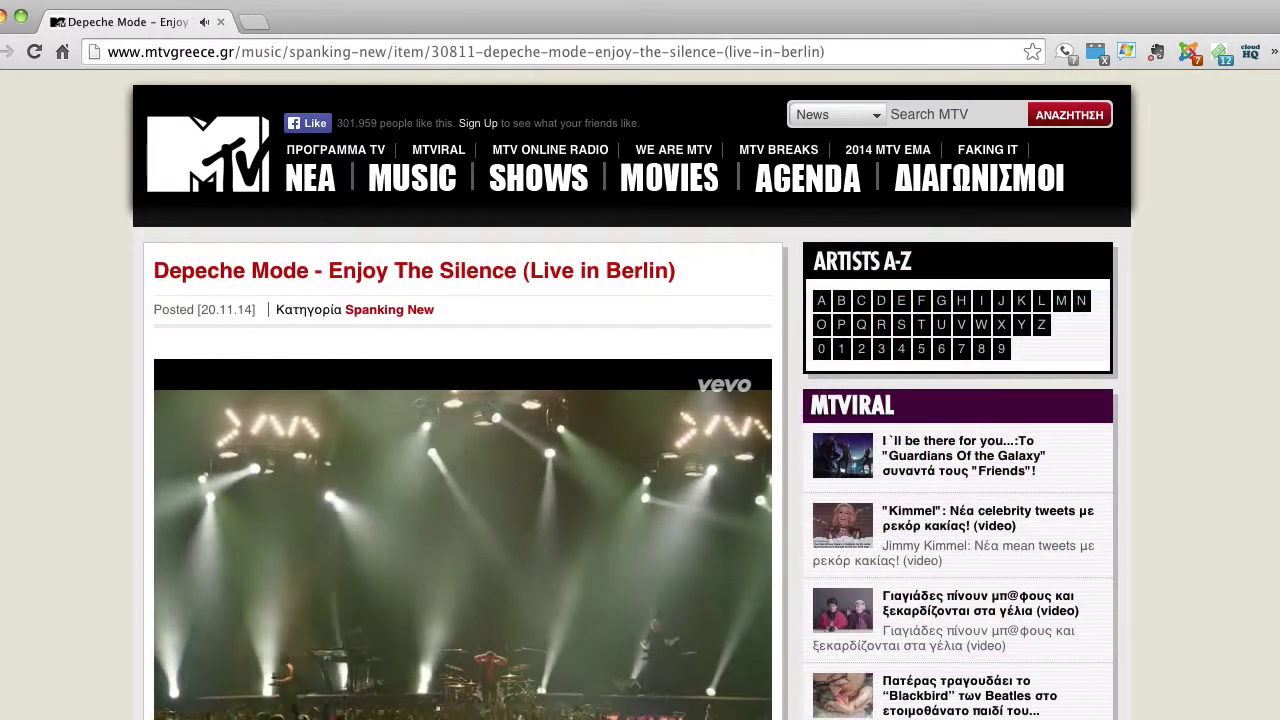
scroll(632, 395, down, 1)
scroll(632, 395, down, 1)
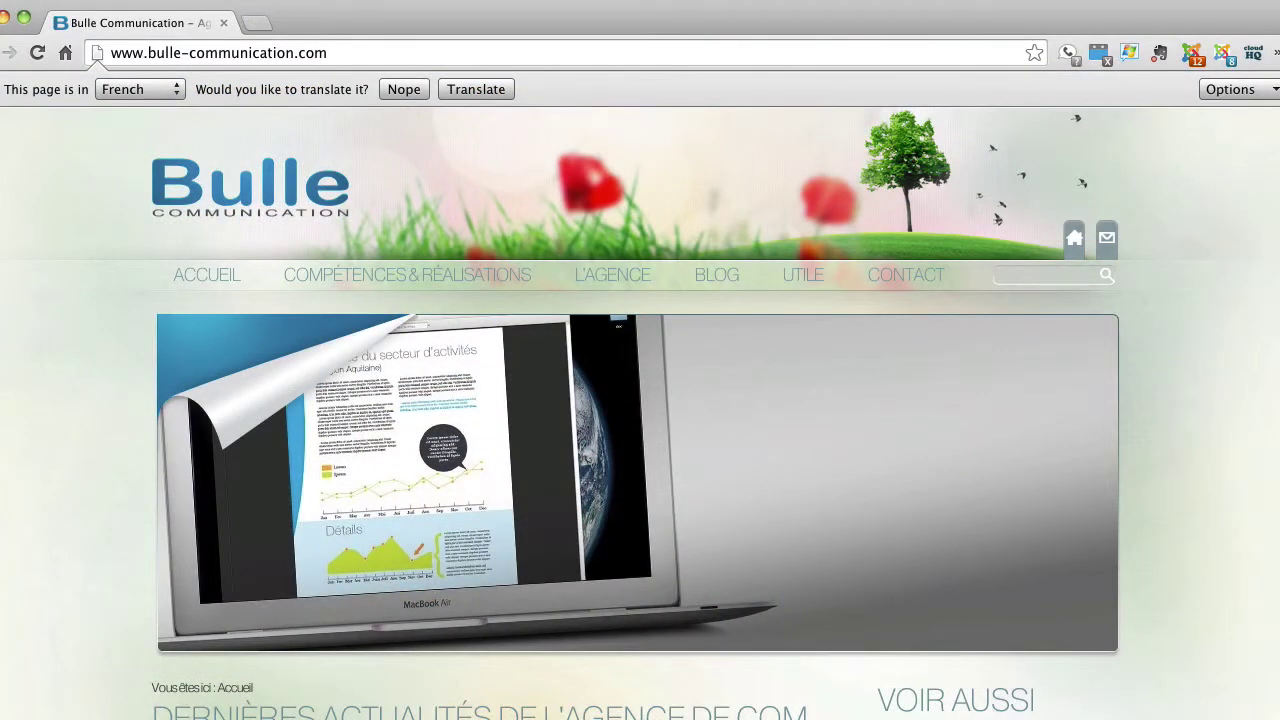
scroll(640, 412, down, 5)
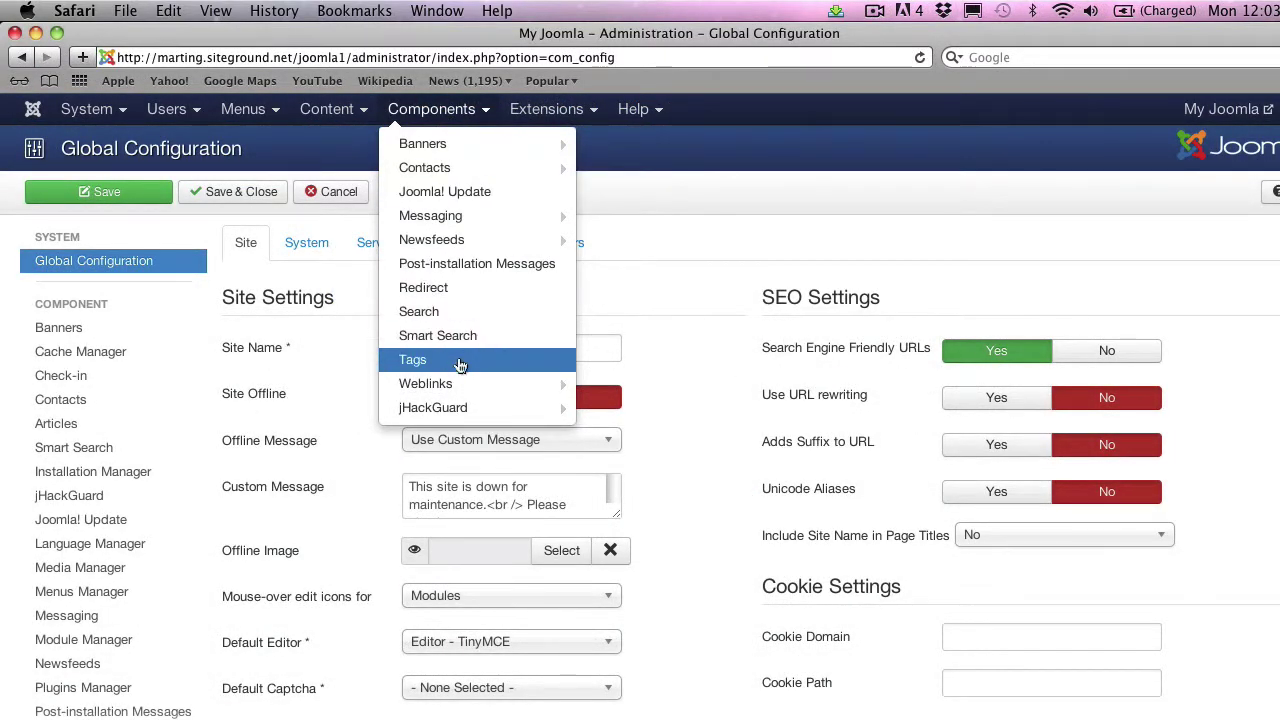
mouse_move(500, 383)
click(606, 383)
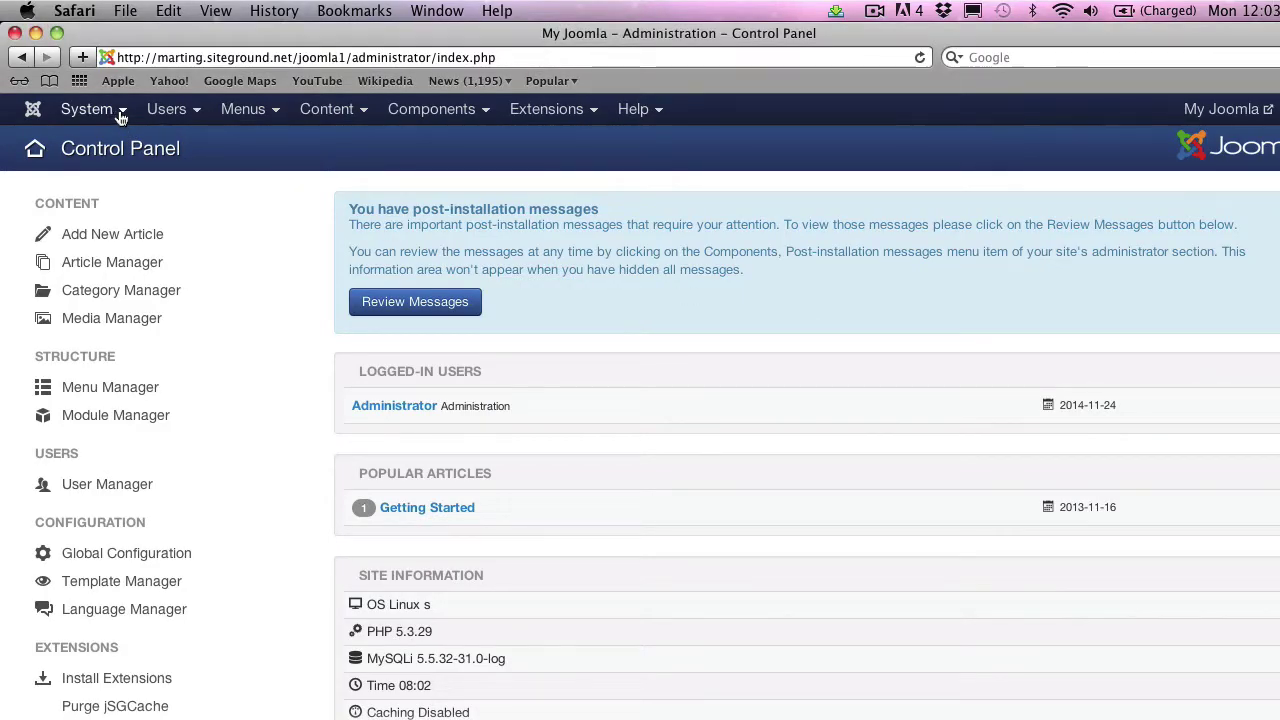
- Open the Global Configuration of the Joomla site from the Control Panel
click(116, 117)
click(135, 187)
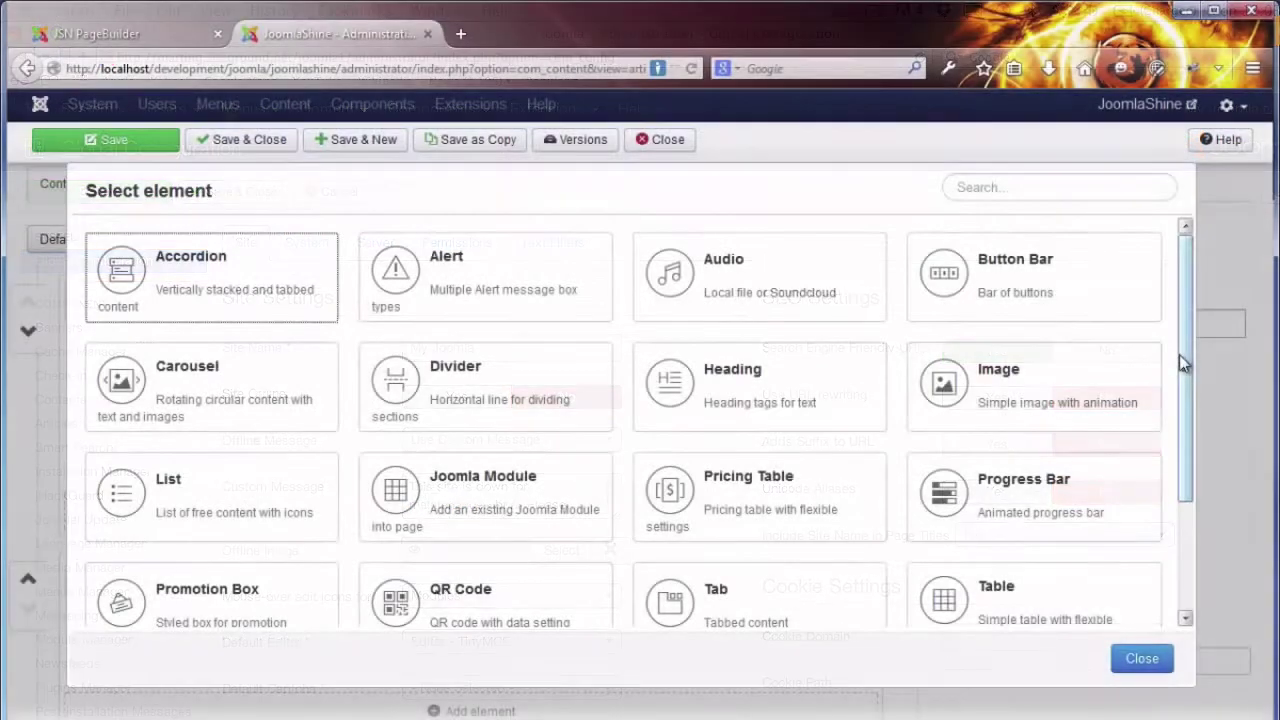
- Add a Text element to the article's PageBuilder layout and save the article
drag(1181, 352, 1182, 490)
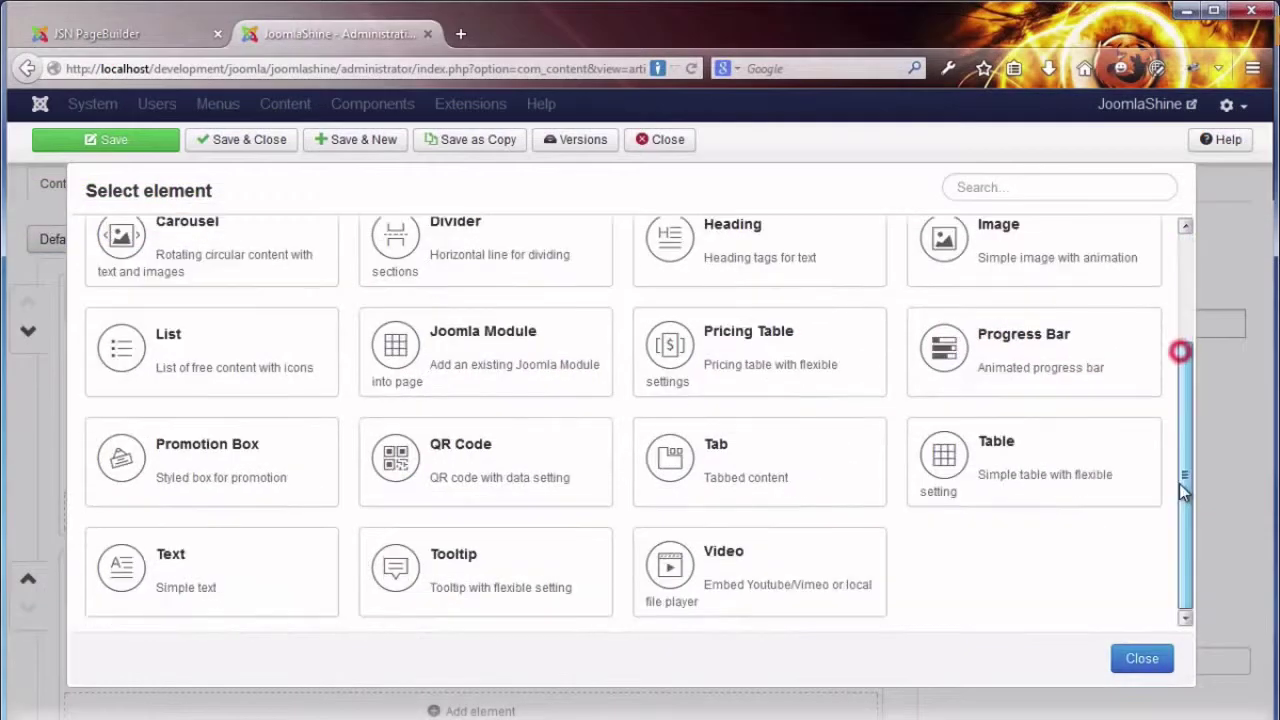
click(277, 570)
click(110, 150)
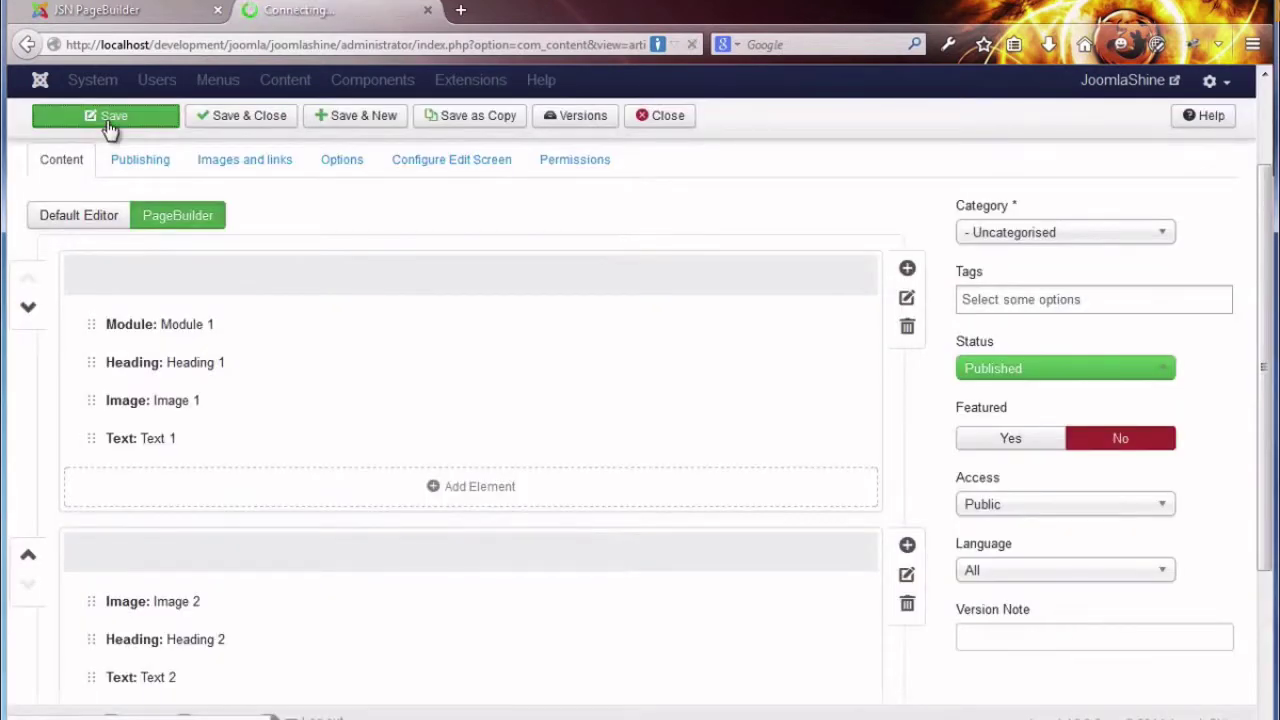
- Reload the JSN PageBuilder page of the live site to check the saved article
click(143, 10)
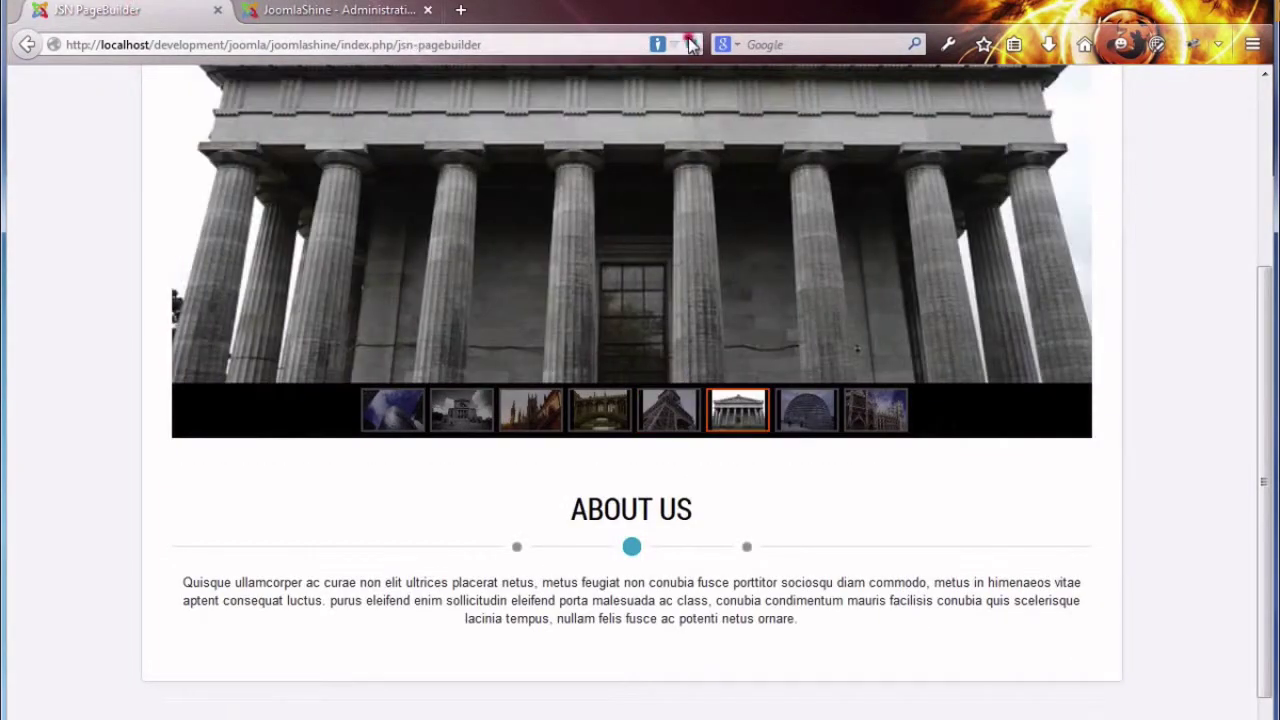
click(690, 42)
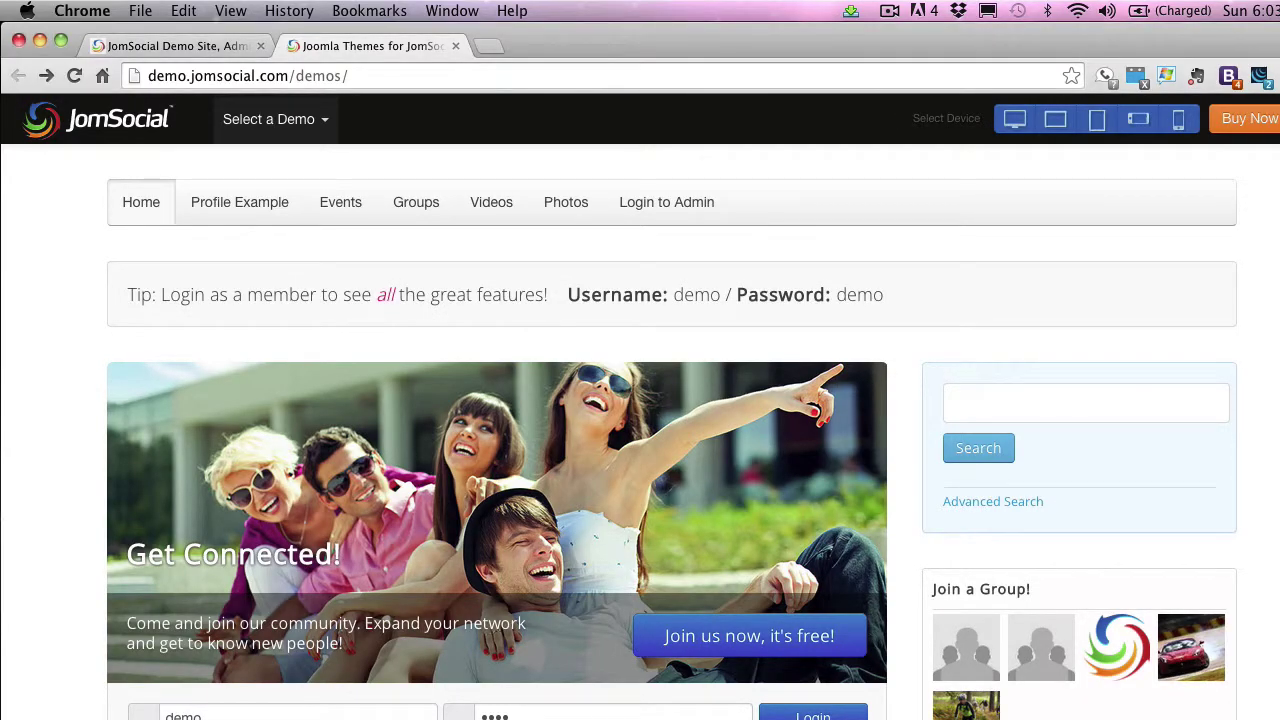
- Look through the slideshow images on the JomSocial demo site
click(967, 708)
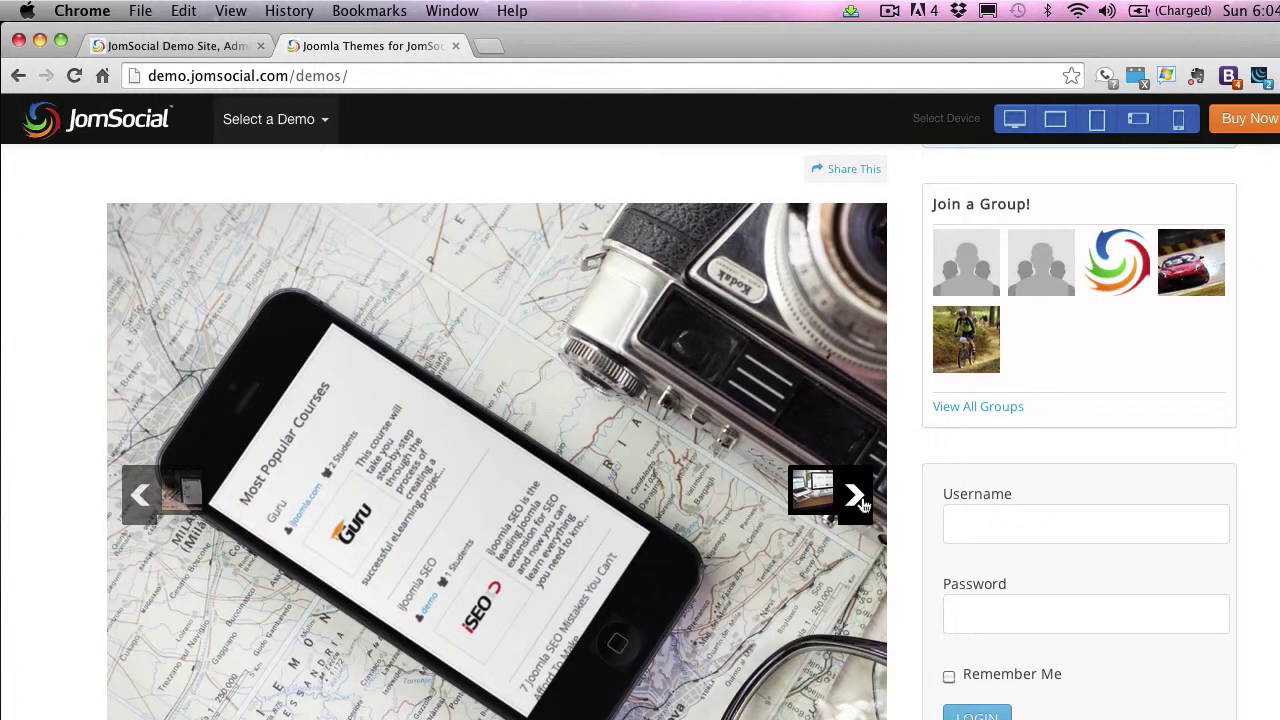
click(858, 498)
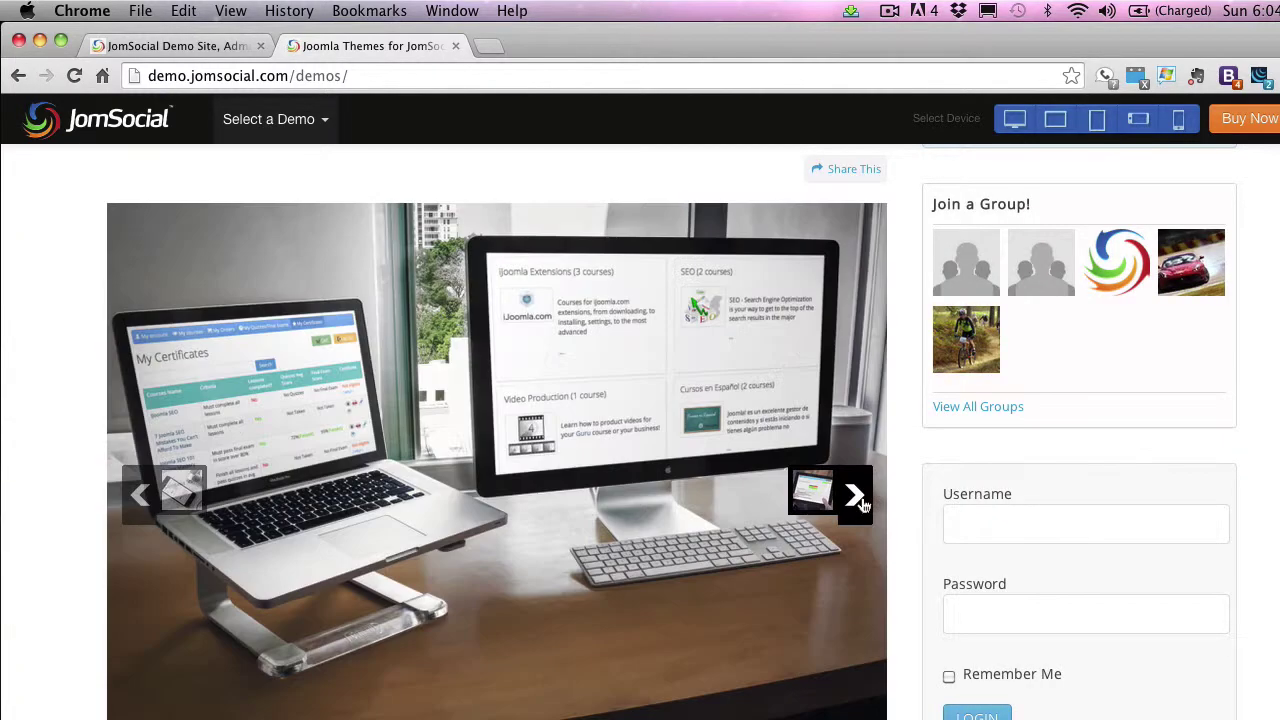
click(856, 497)
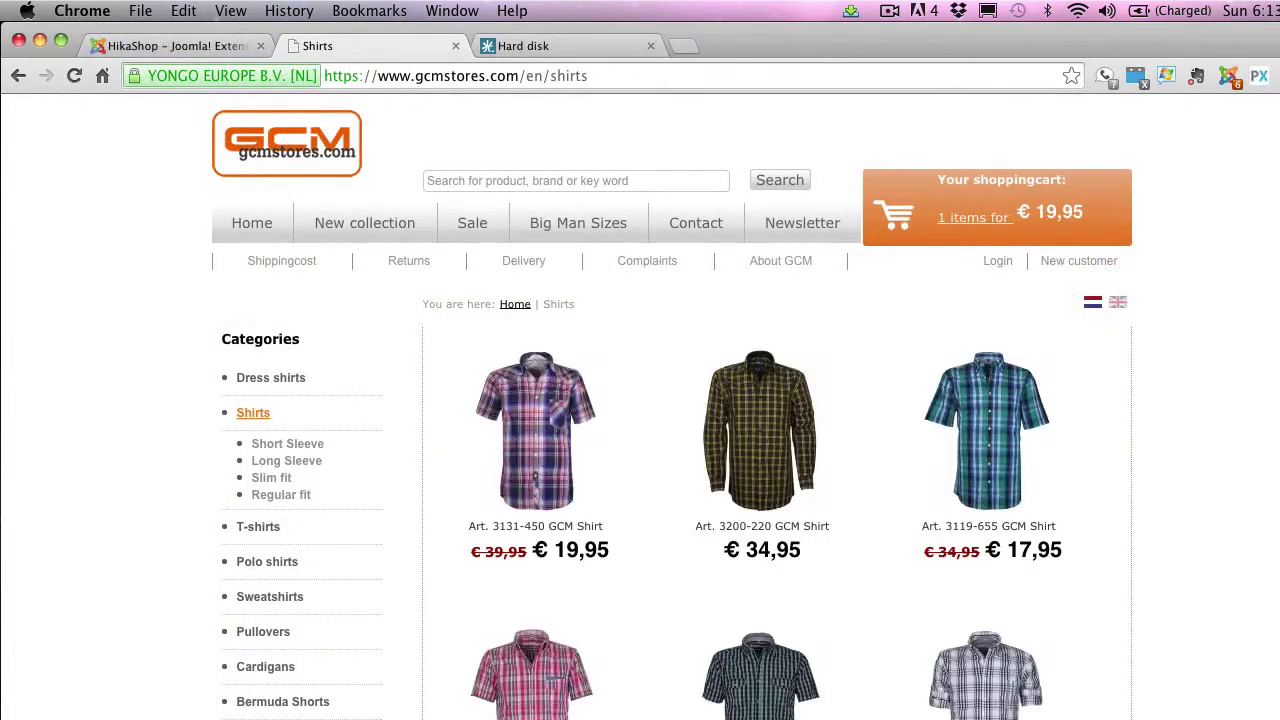
- Open the Art. 3200-220 GCM Shirt in the GCM store and add one in size M to the cart
click(747, 472)
scroll(747, 472, down, 2)
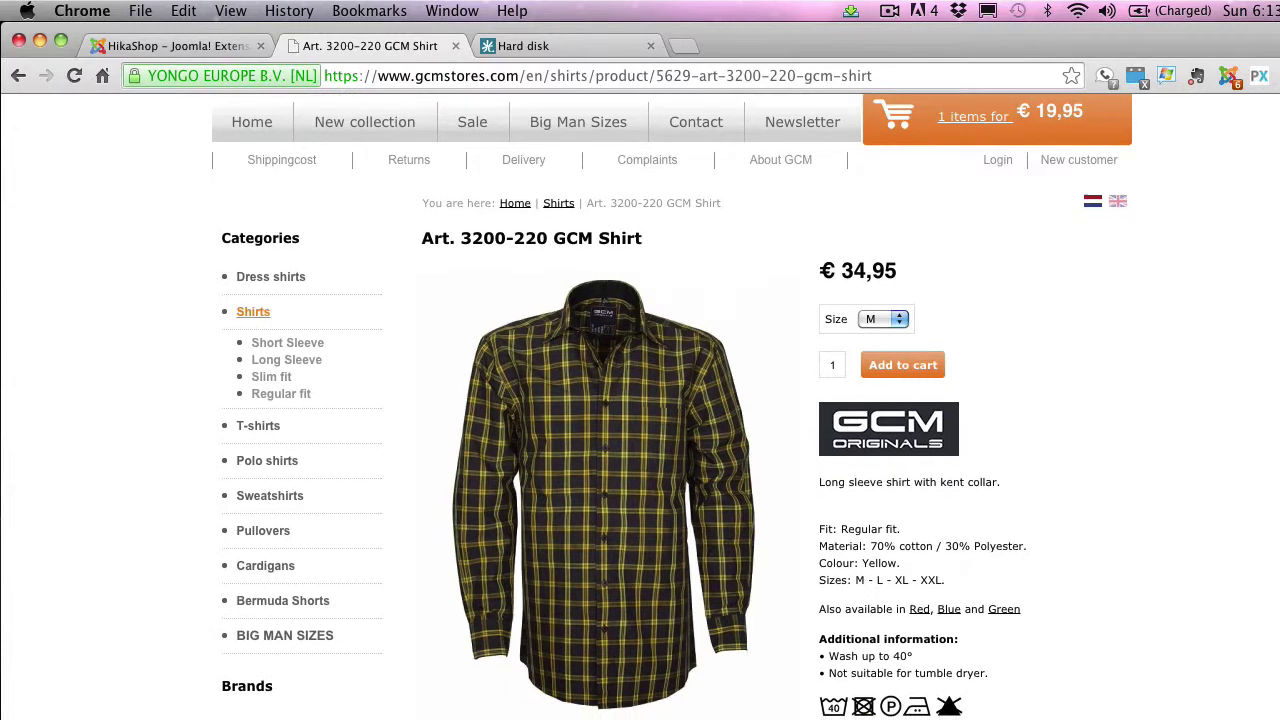
click(903, 368)
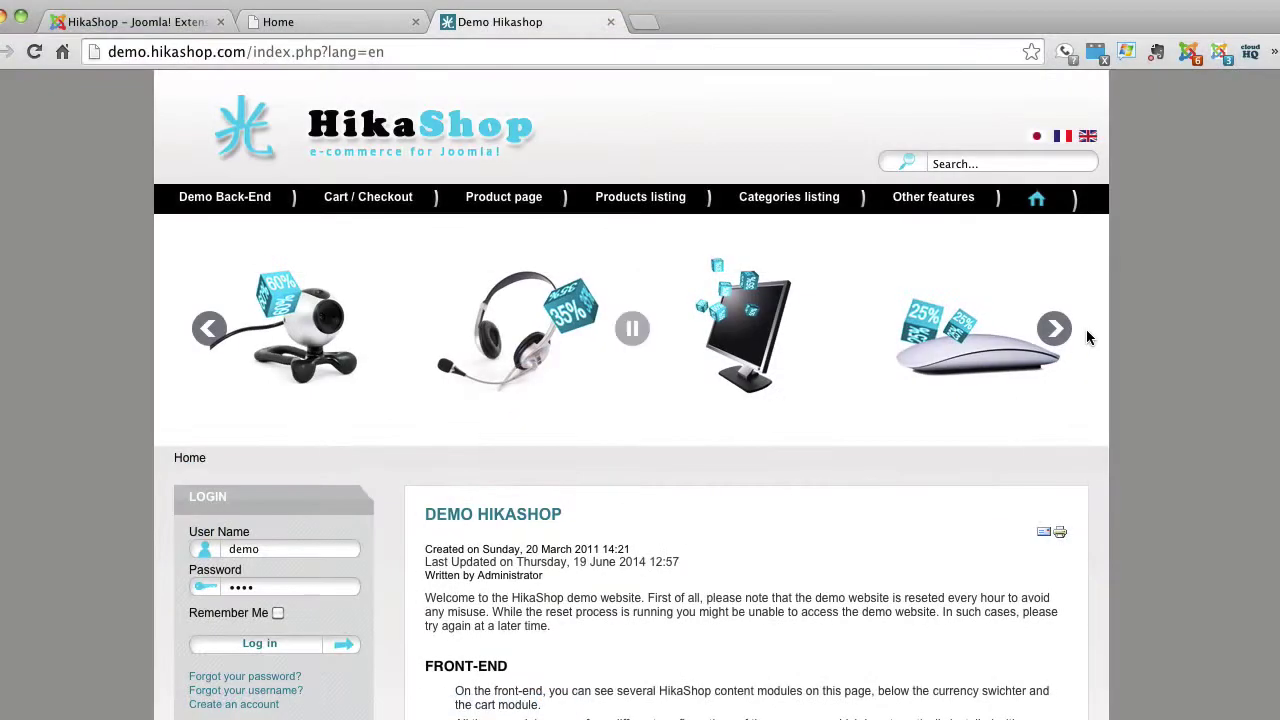
- Advance the product carousel on the HikaShop demo homepage
click(1054, 329)
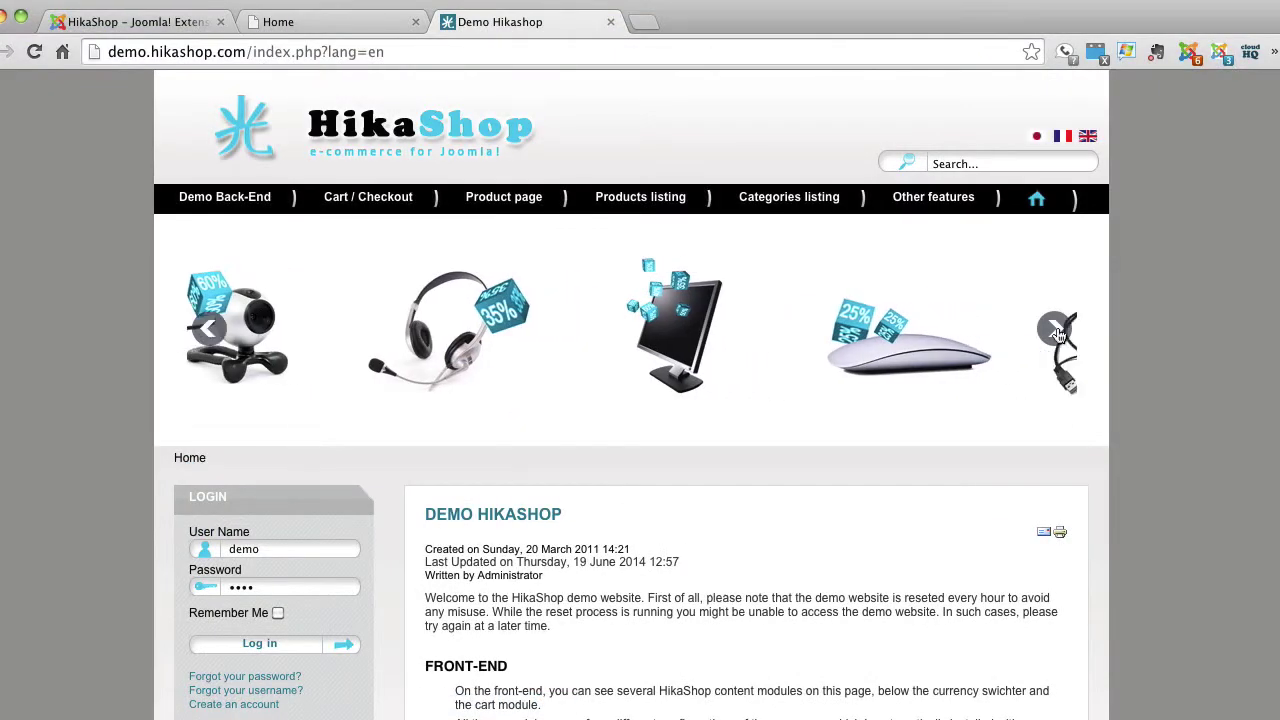
click(985, 333)
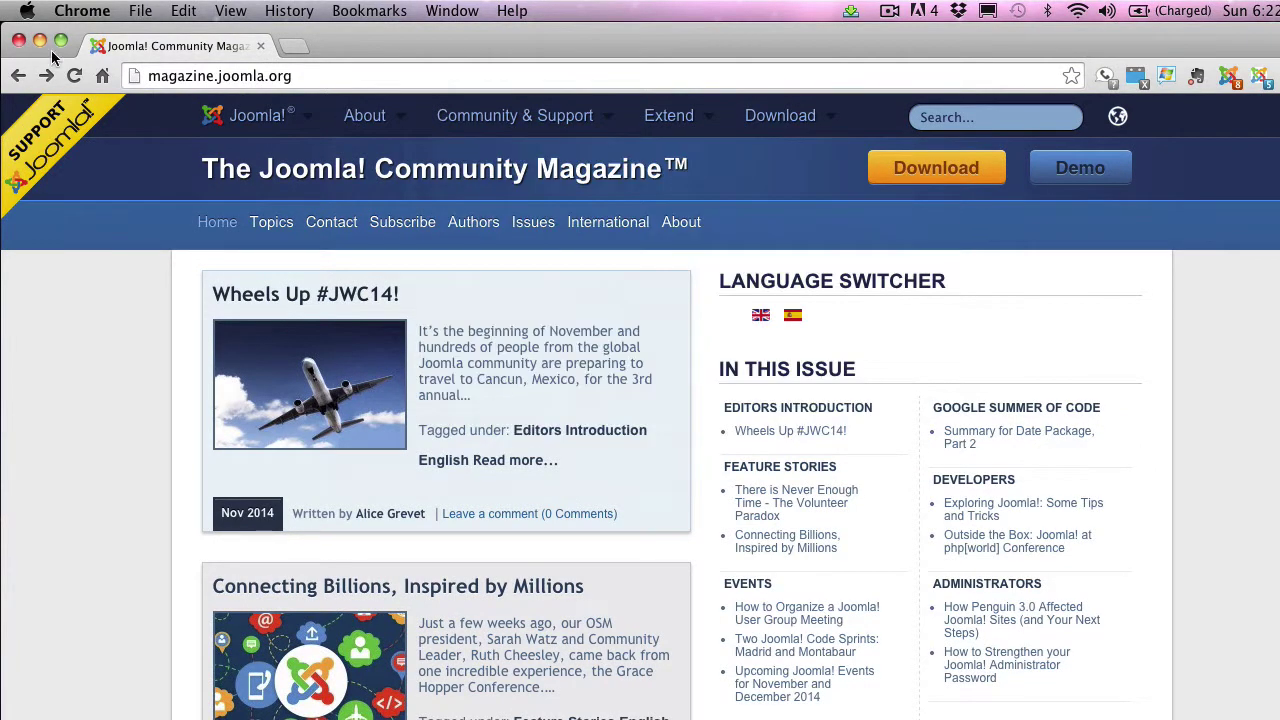
- Go from the Joomla Community Magazine to the Joomla forum and read the "Blank Admin Page after login" topic
click(52, 75)
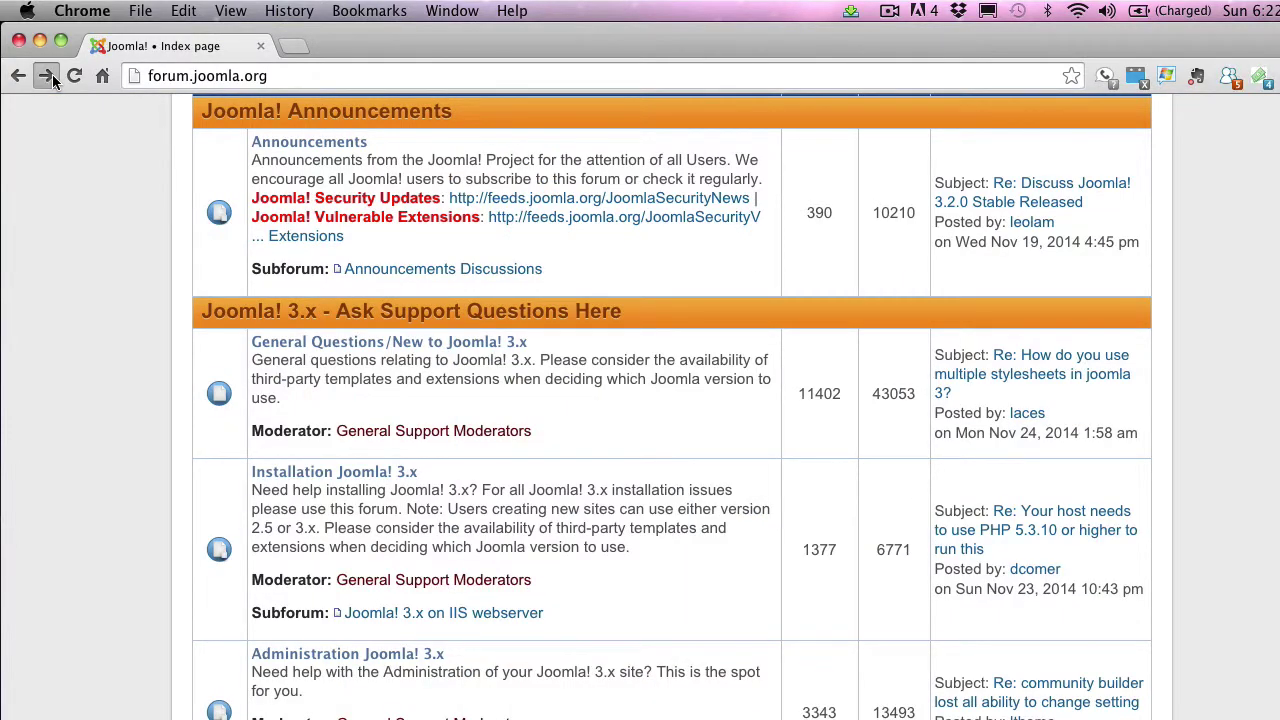
click(52, 74)
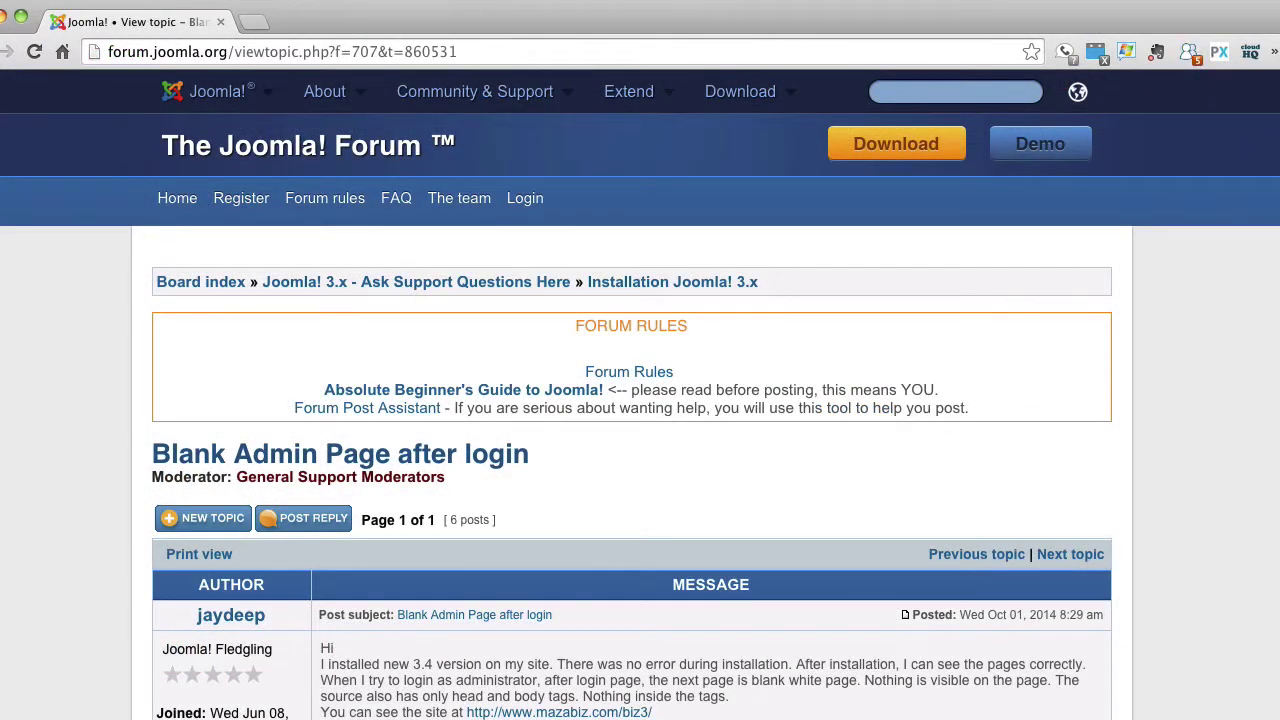
scroll(640, 395, down, 1)
scroll(640, 395, down, 5)
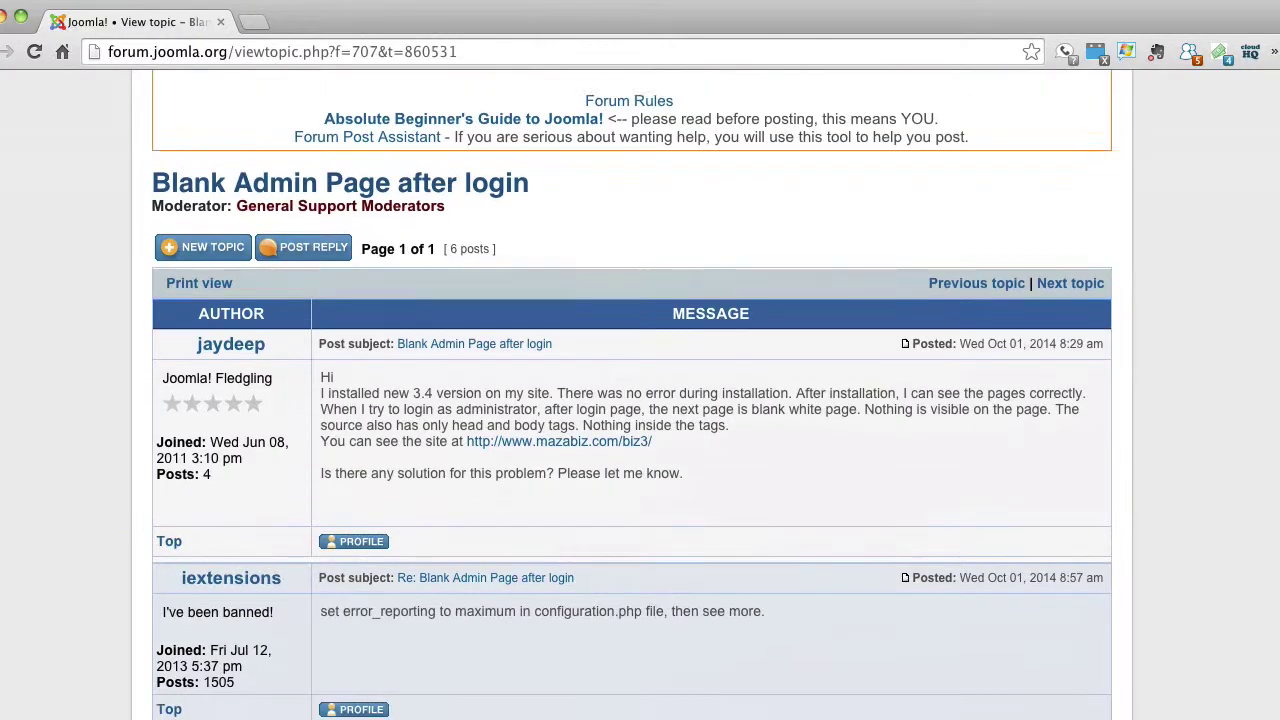
scroll(640, 395, down, 4)
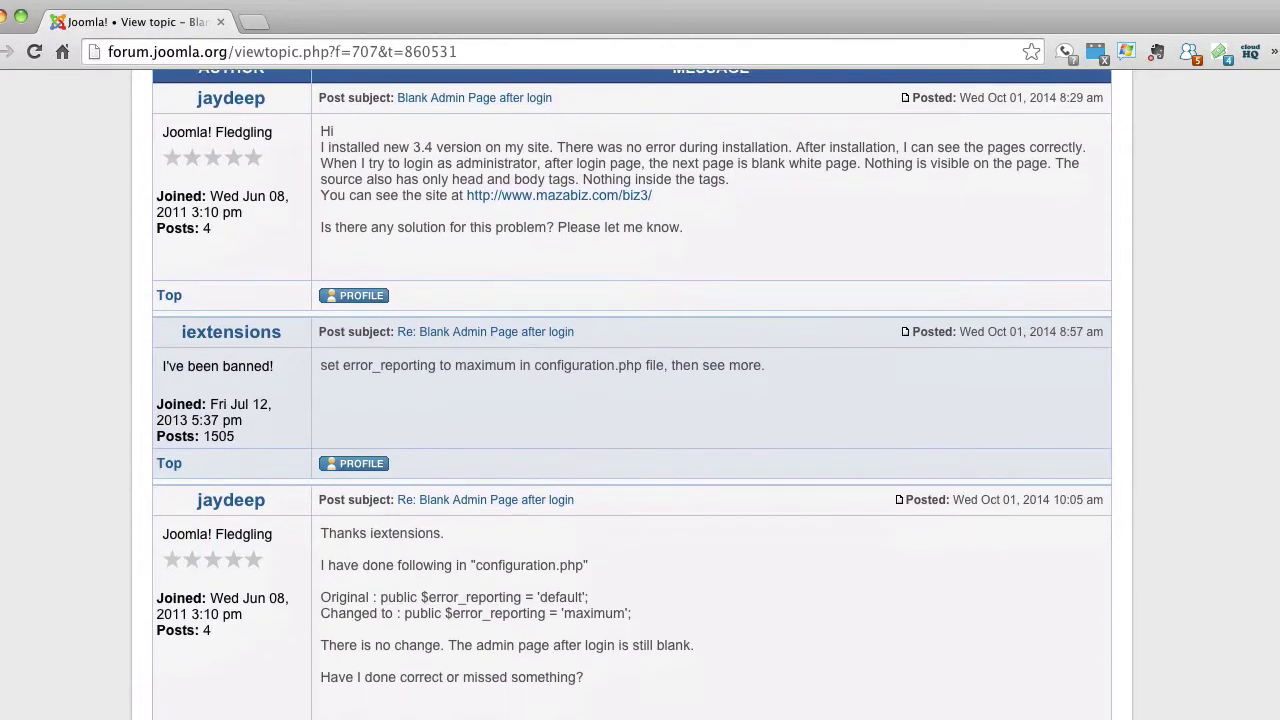
scroll(640, 395, down, 5)
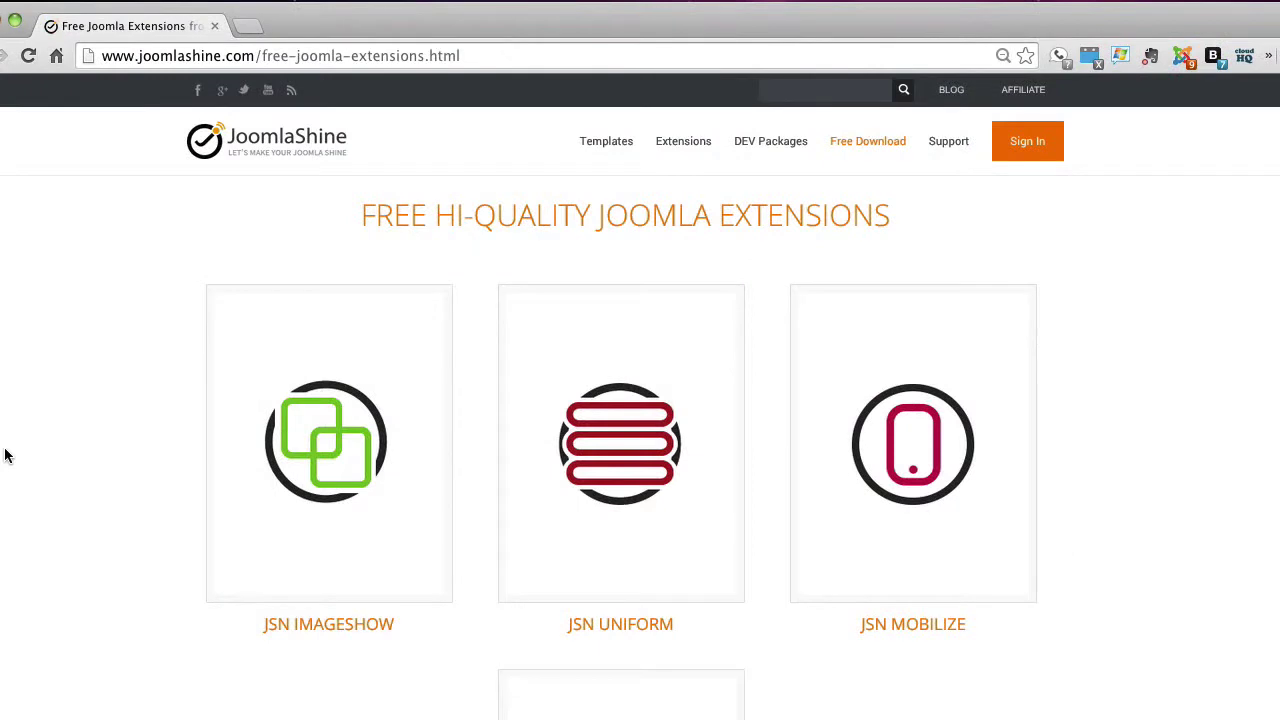
- Read the JSN ImageShow, JSN UniForm and JSN Mobilize descriptions on JoomlaShine and open the JSN Mobilize demo
mouse_move(273, 486)
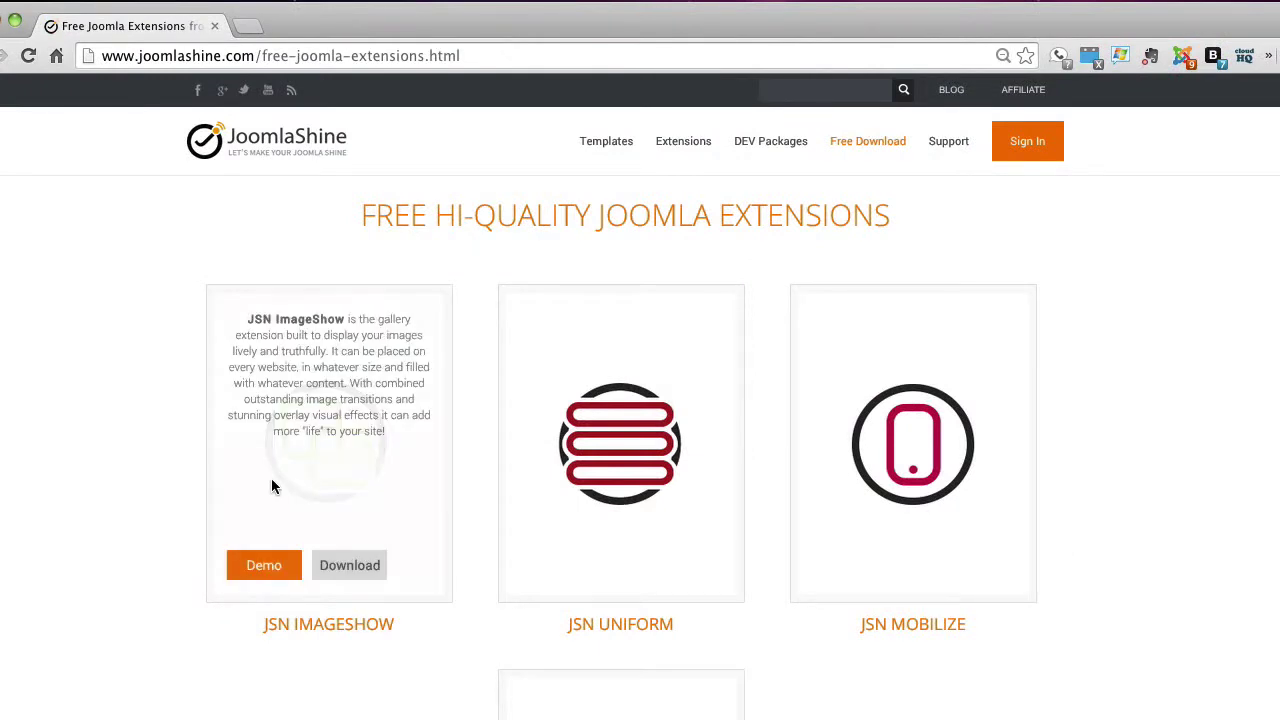
mouse_move(558, 509)
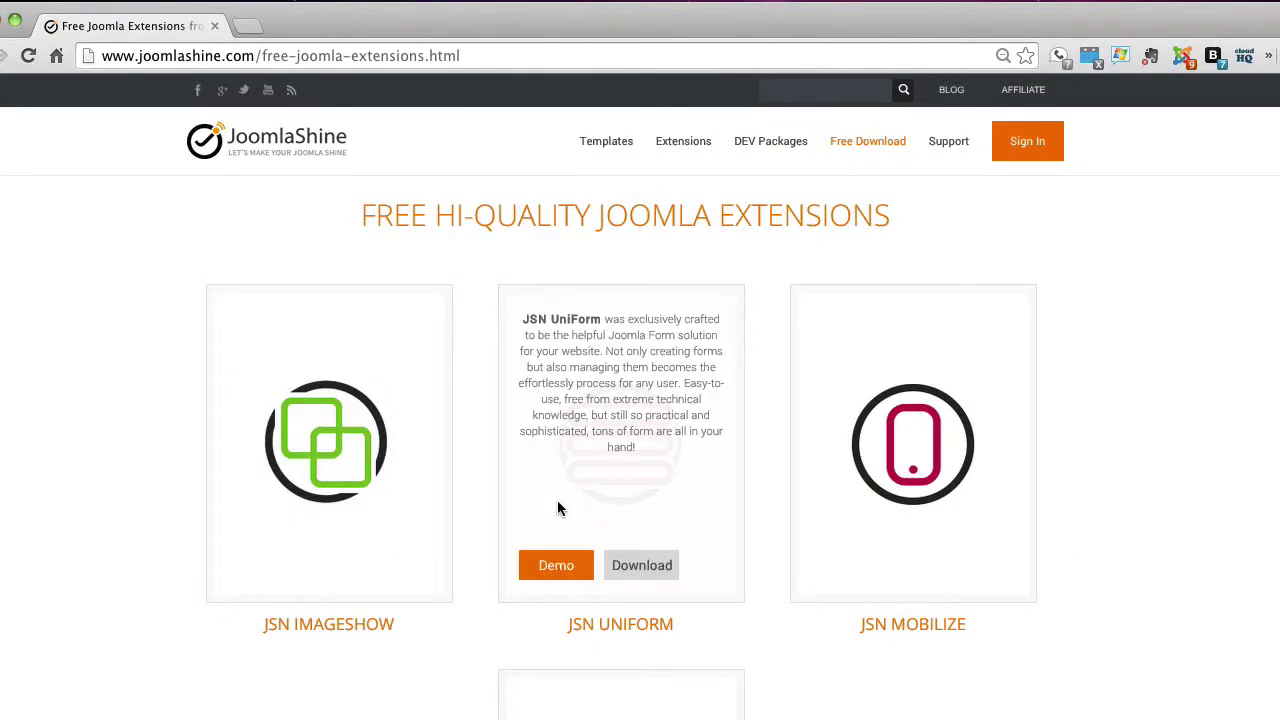
mouse_move(826, 532)
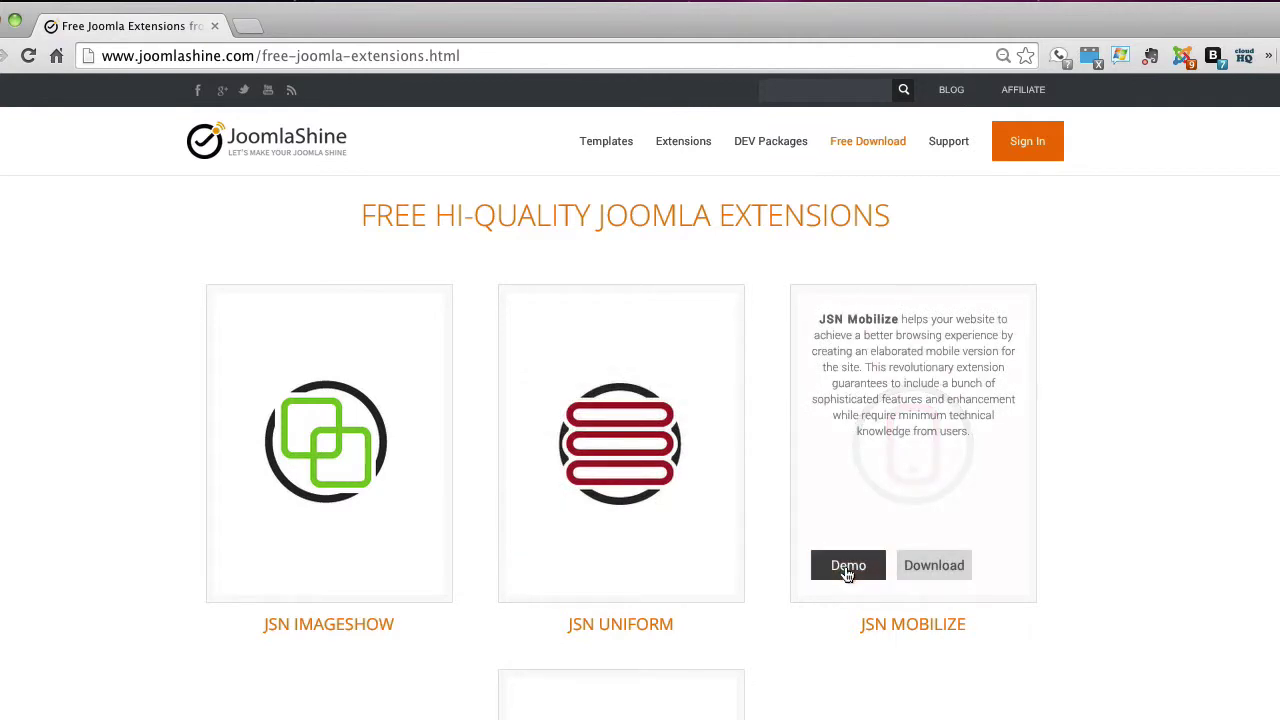
click(847, 568)
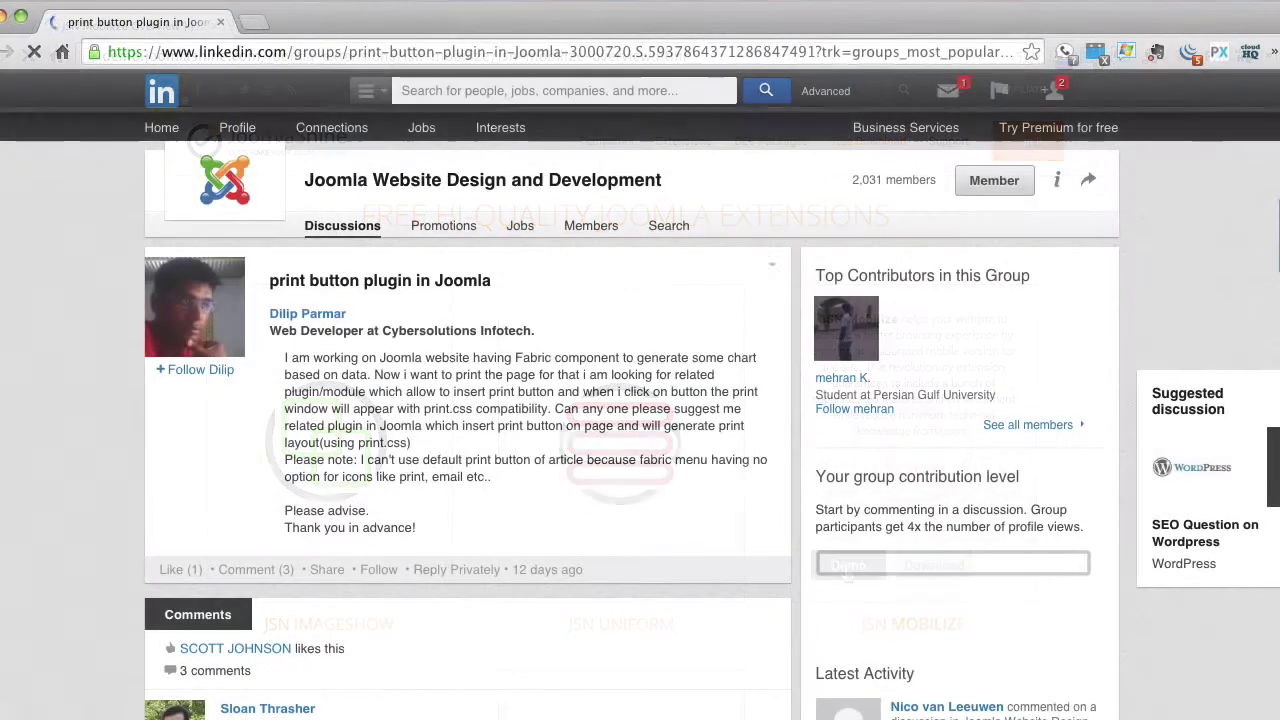
- Read the "print button plugin in Joomla" discussion in the LinkedIn group Joomla Website Design and Development
scroll(640, 400, down, 3)
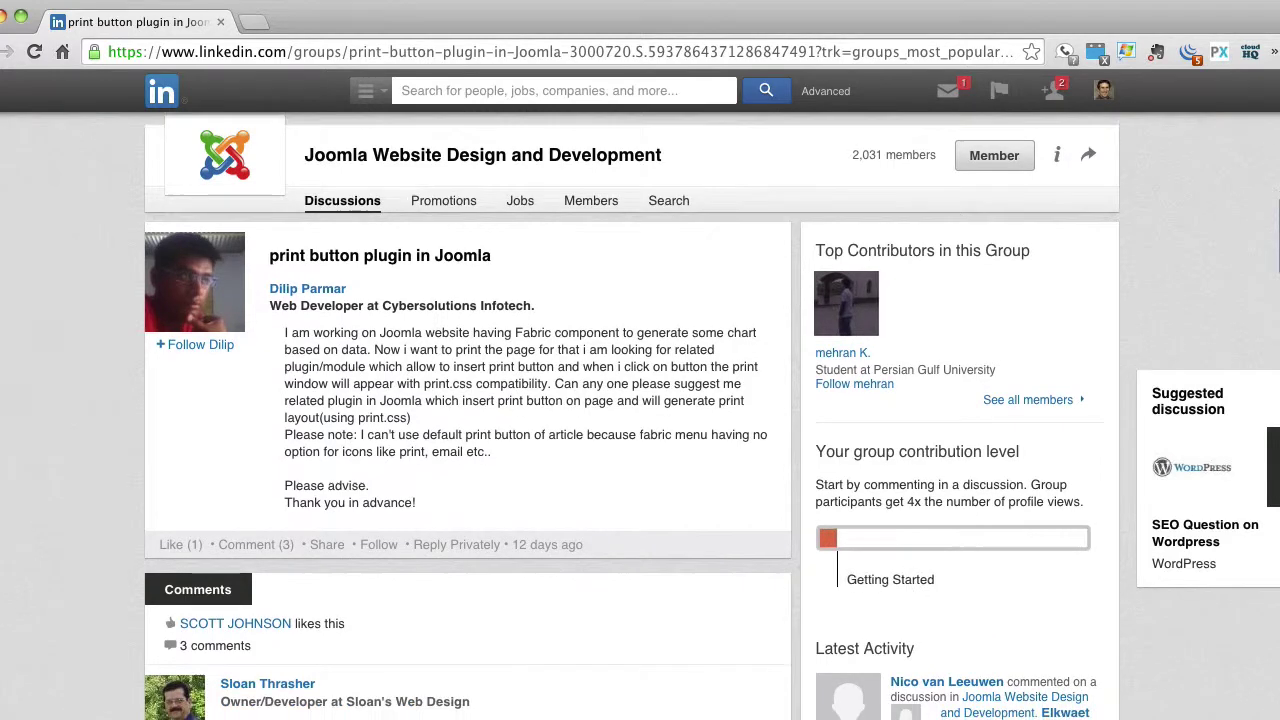
- Read the comments posted under the print button plugin discussion in the LinkedIn group
scroll(640, 400, down, 5)
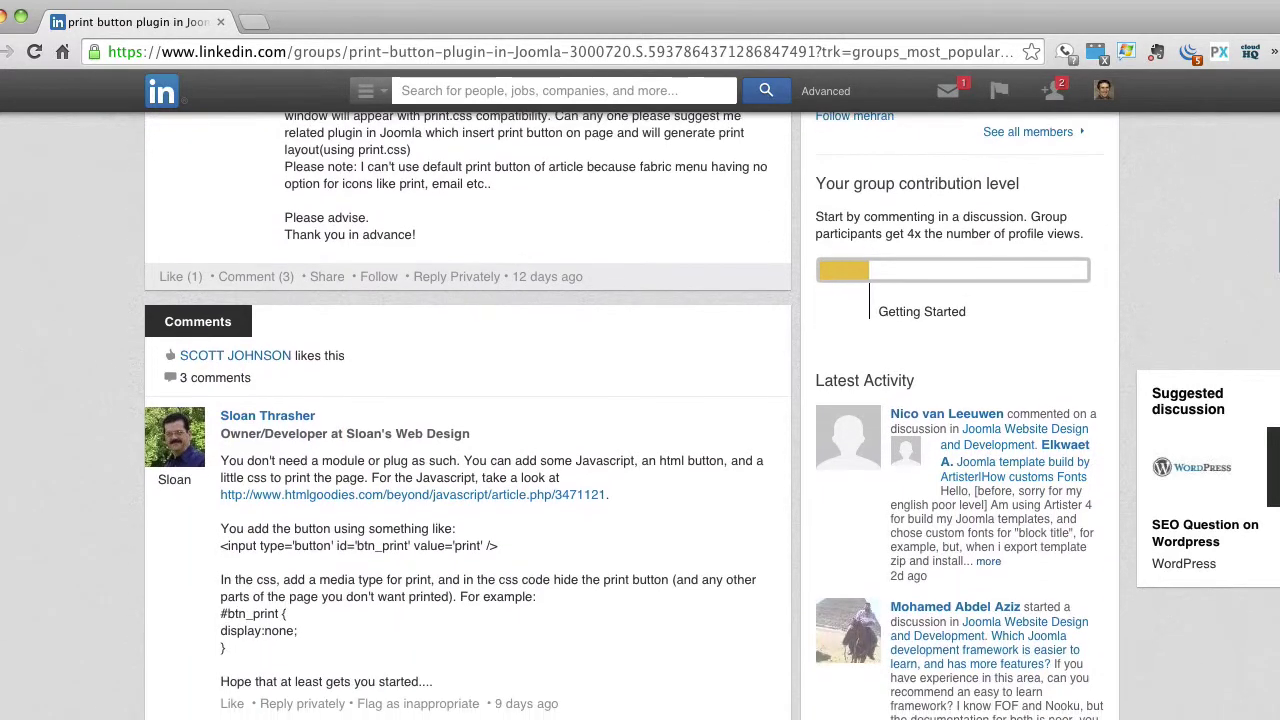
scroll(640, 400, down, 3)
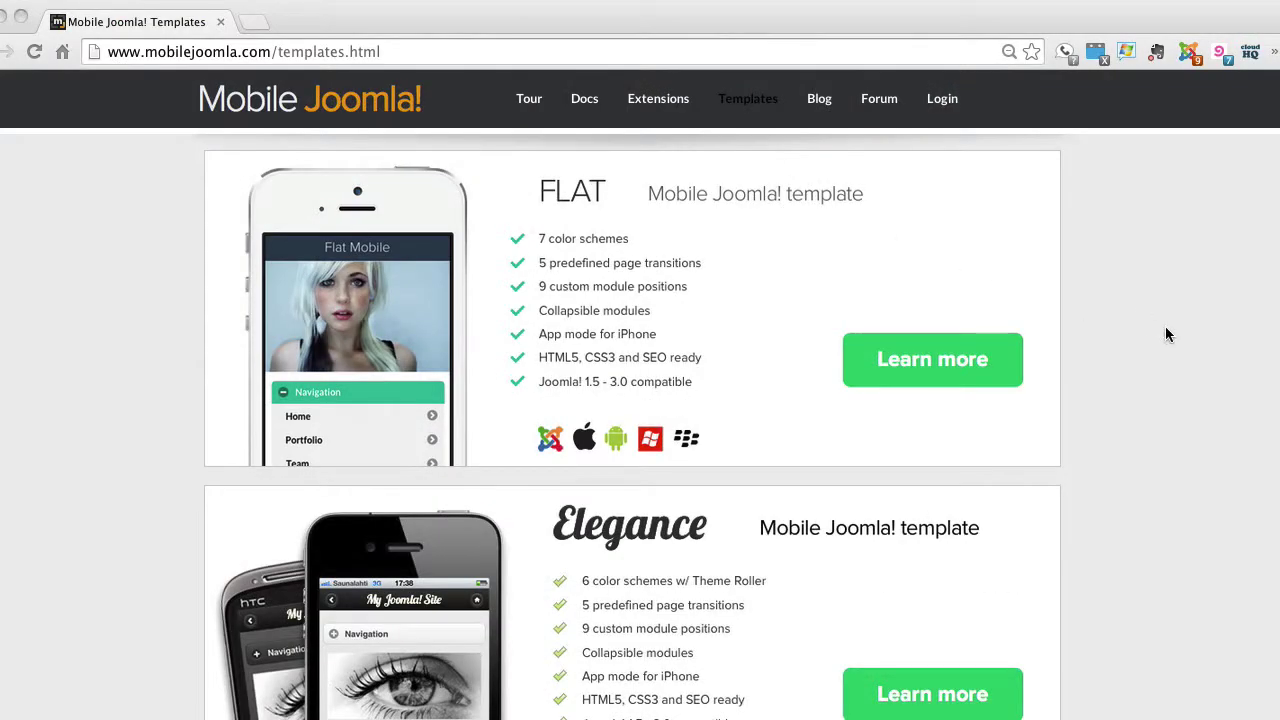
- Open the details of the FLAT template on Mobile Joomla! and look through the Joomla 3 Mobile R3ADY page
click(941, 369)
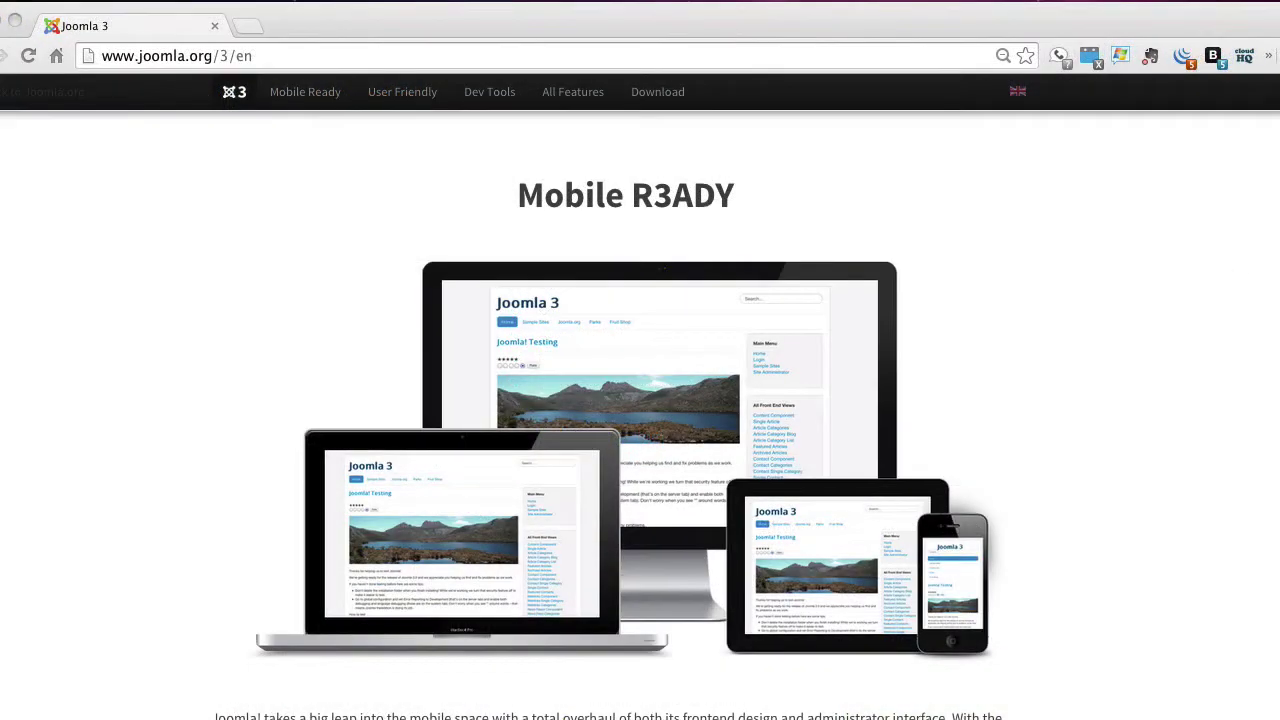
scroll(1217, 265, down, 5)
scroll(640, 400, down, 10)
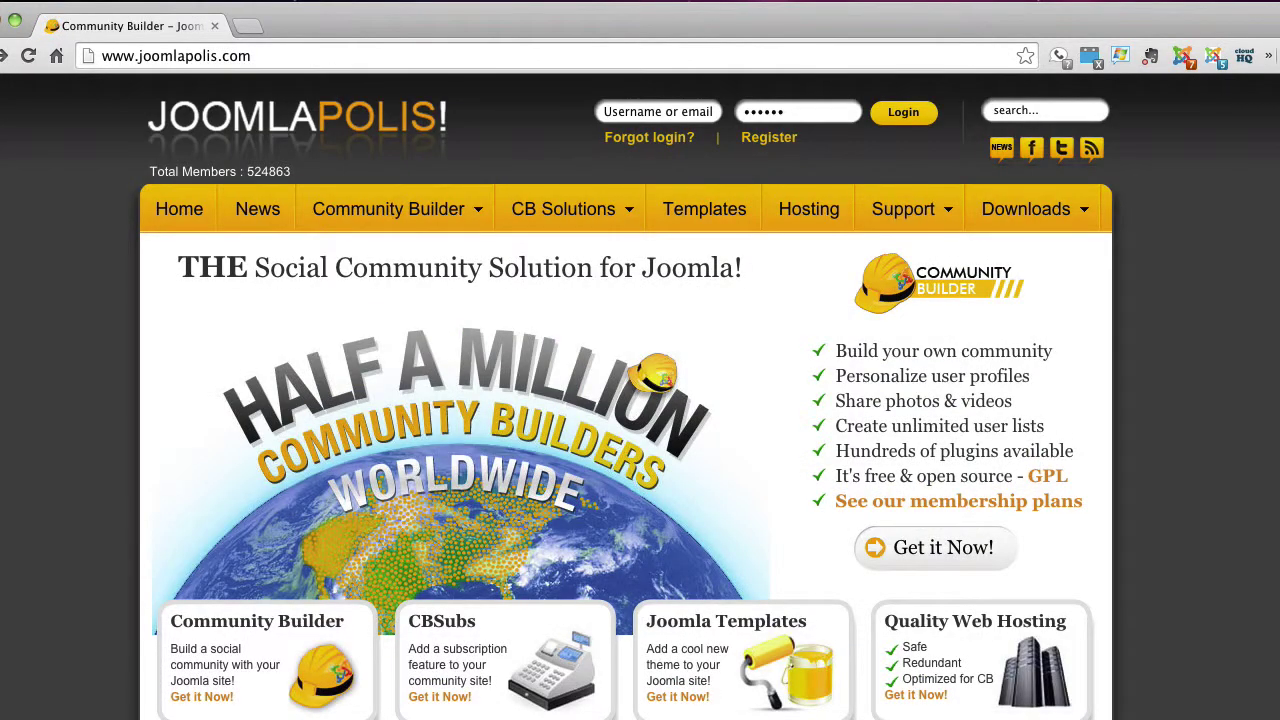
- Go to the Community Builder page on Joomlapolis and step back twice through its screenshot slideshow
click(5, 56)
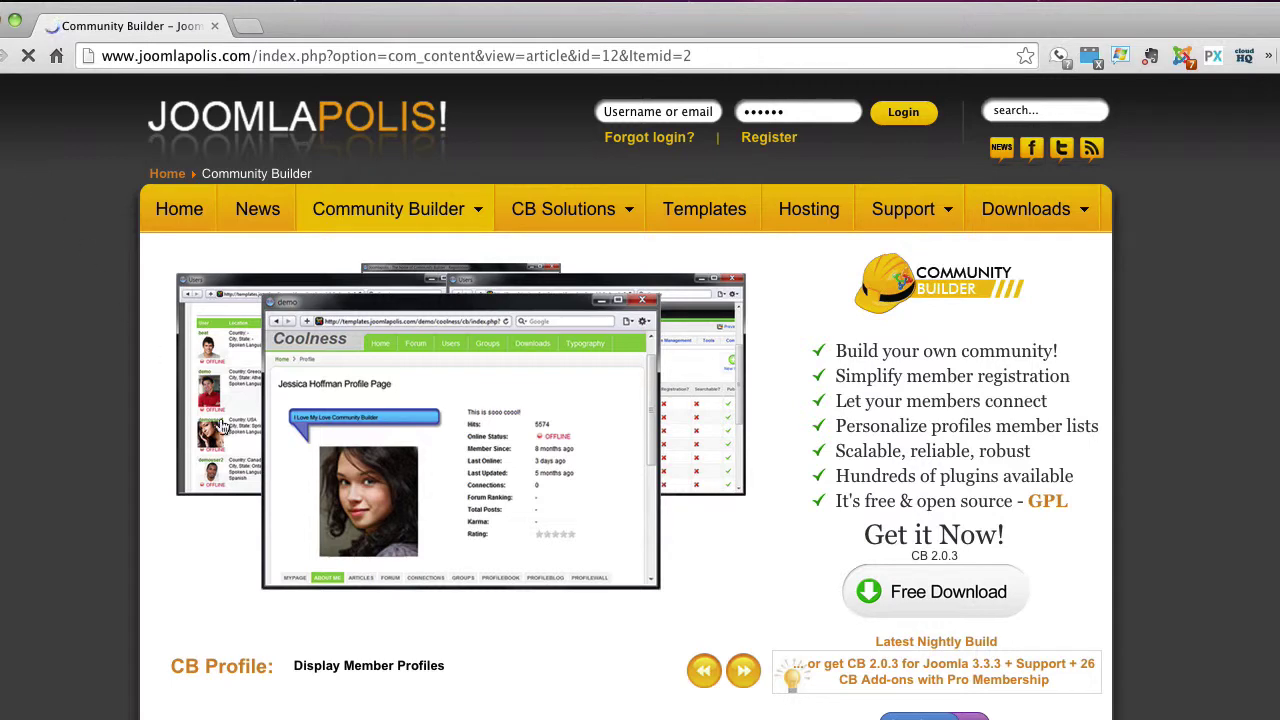
click(703, 676)
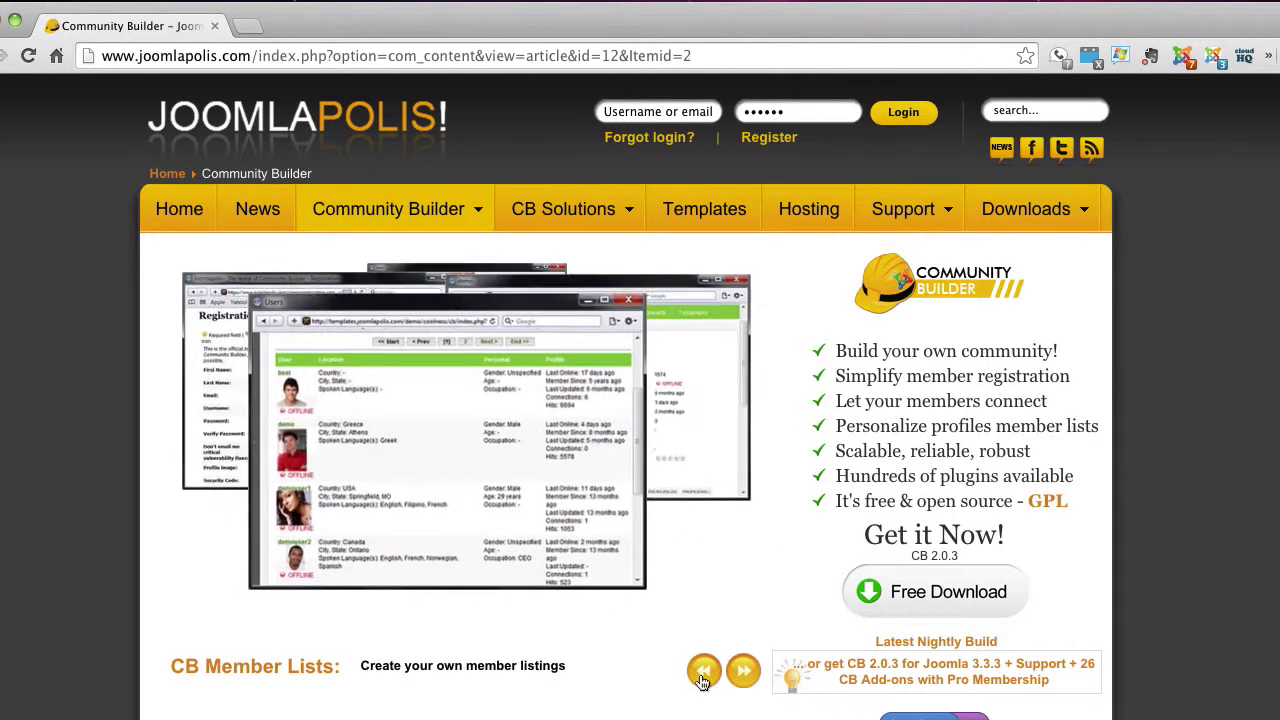
click(703, 676)
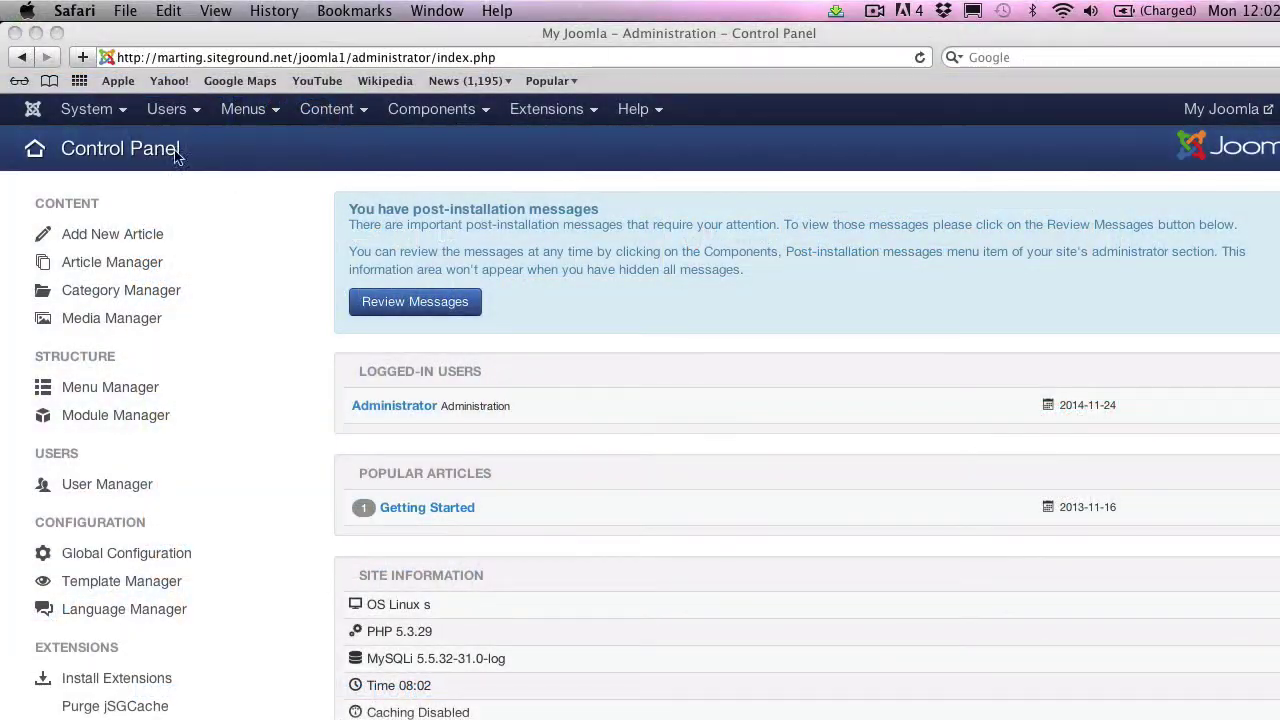
- Open the Global Configuration of the My Joomla site from its administration control panel
click(118, 116)
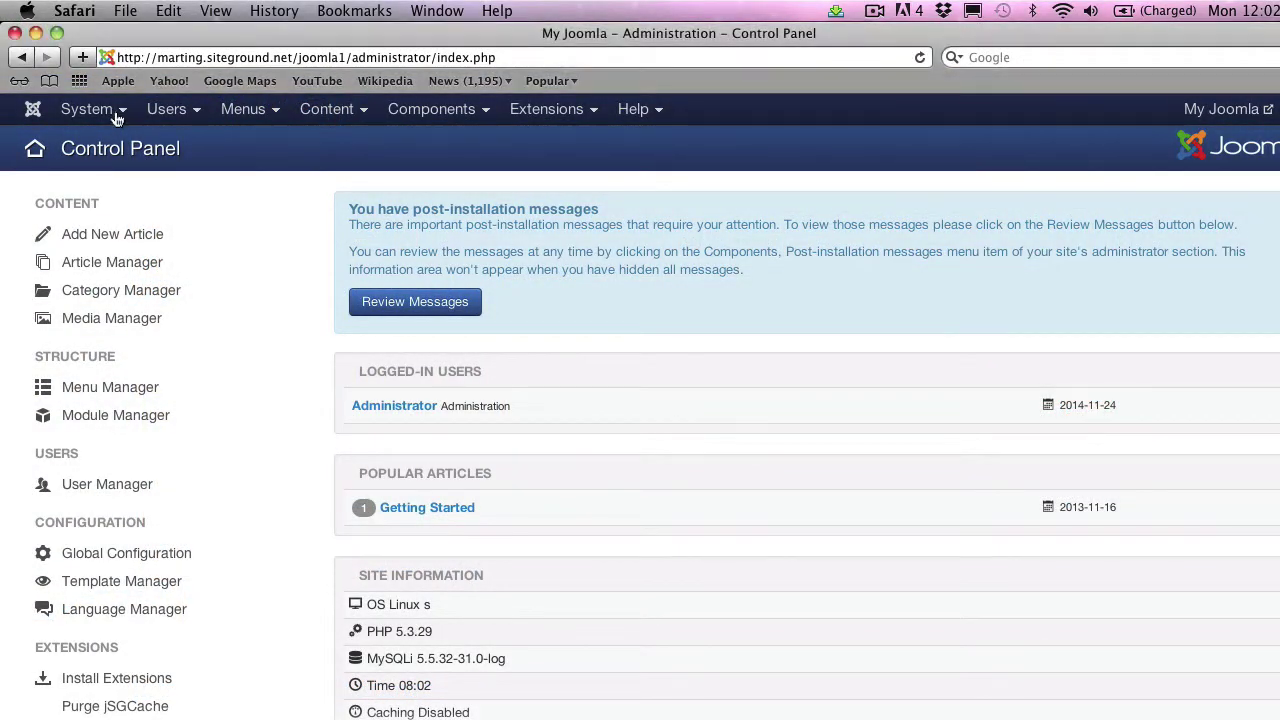
click(119, 113)
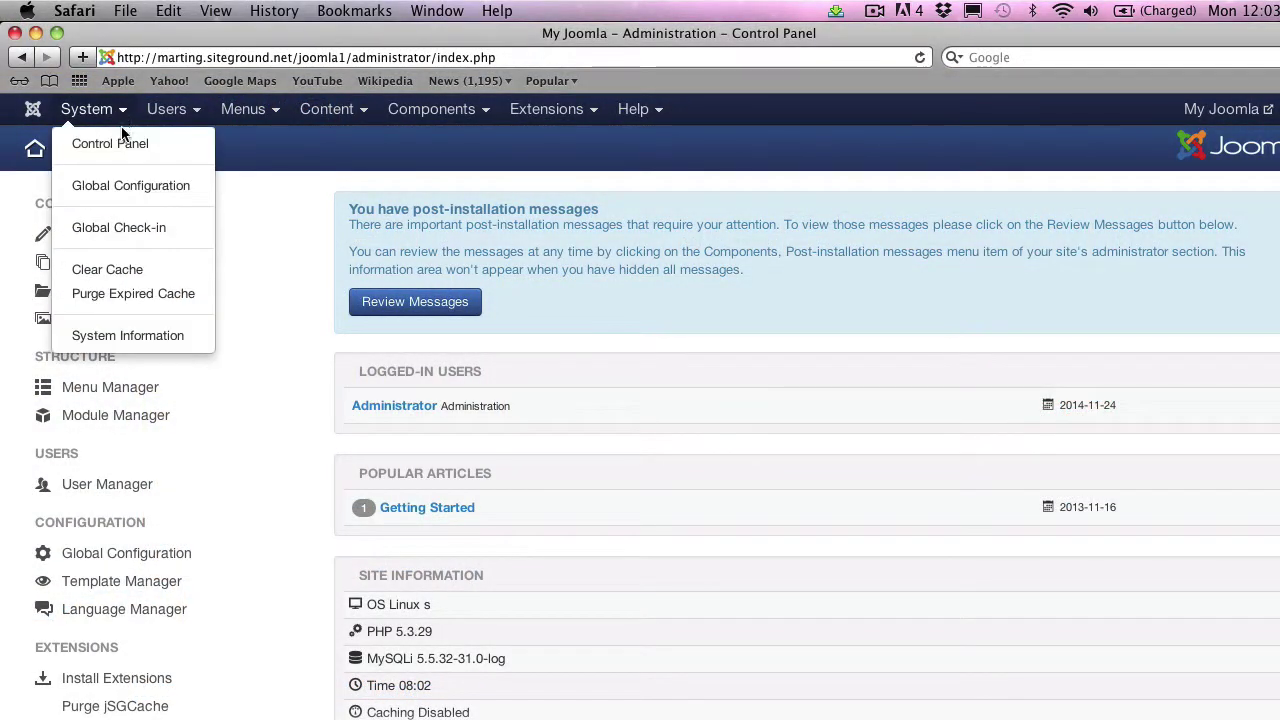
click(133, 182)
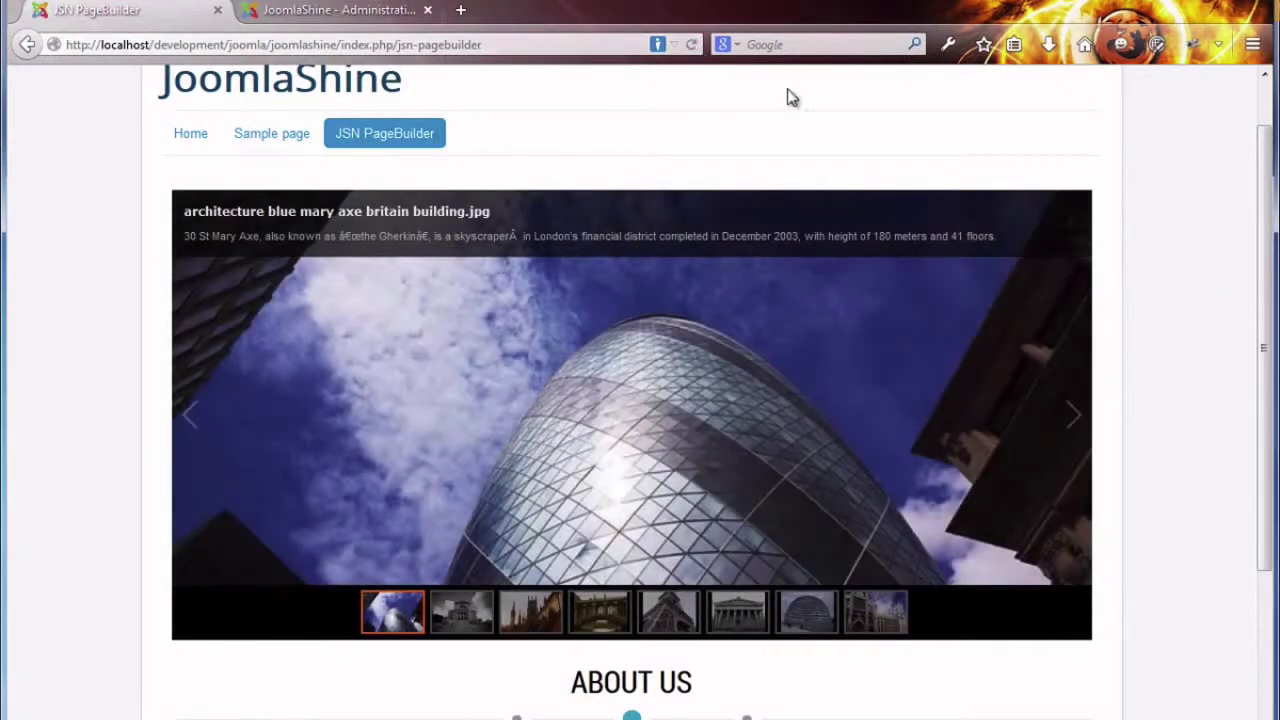
- Look over the JSN PageBuilder page down to the About Us section and switch to the JoomlaShine administration
drag(1257, 222, 1251, 434)
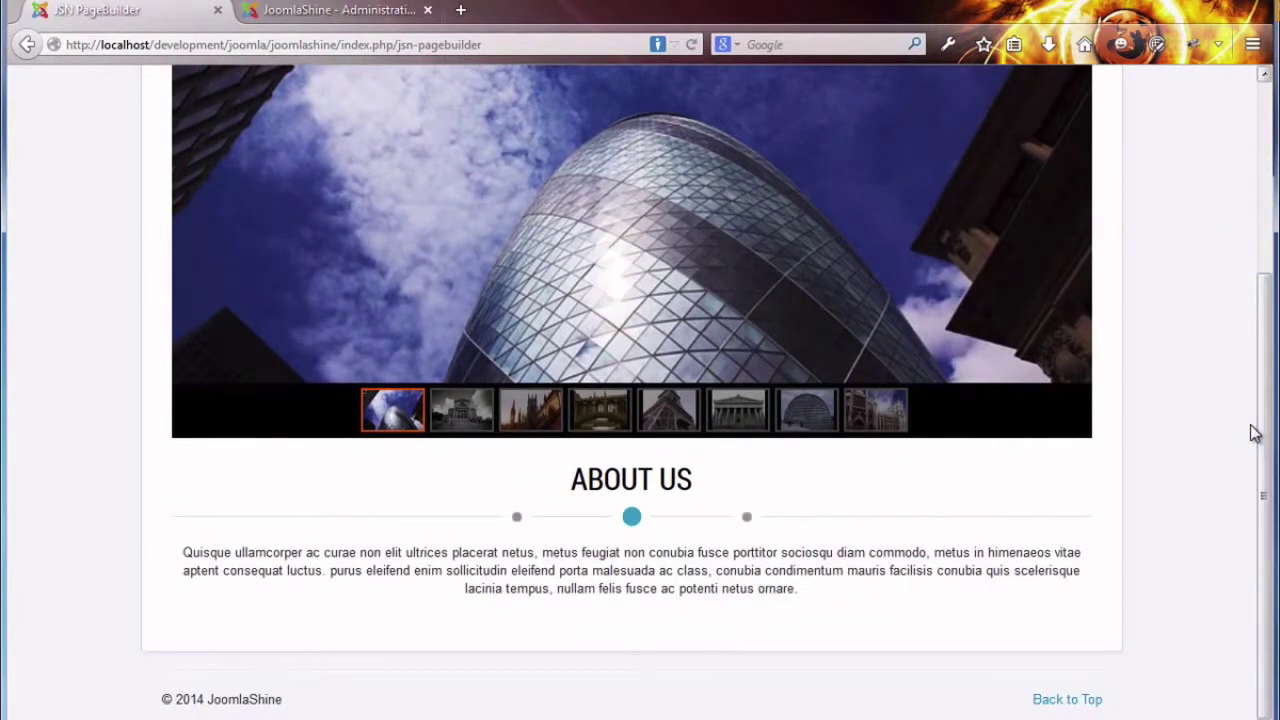
click(297, 12)
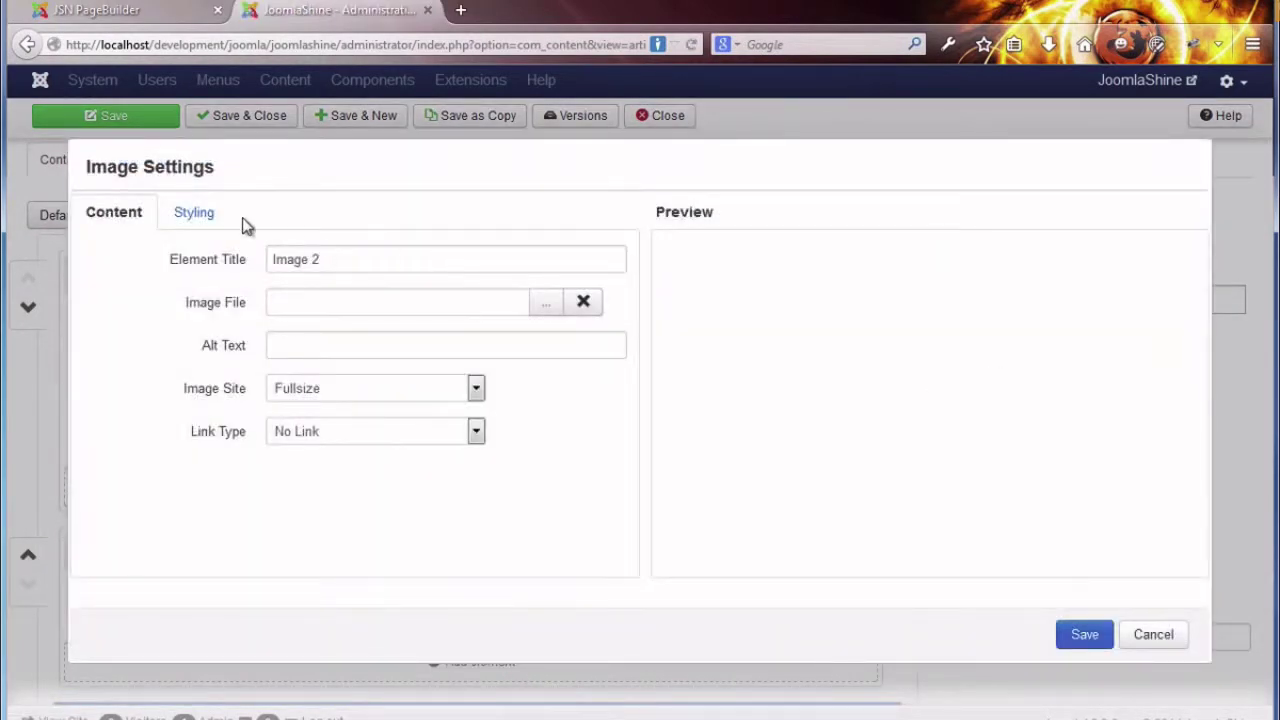
- Set the first image in the logos folder as the Image 2 element's file and open the alignment options in its styling settings
click(540, 301)
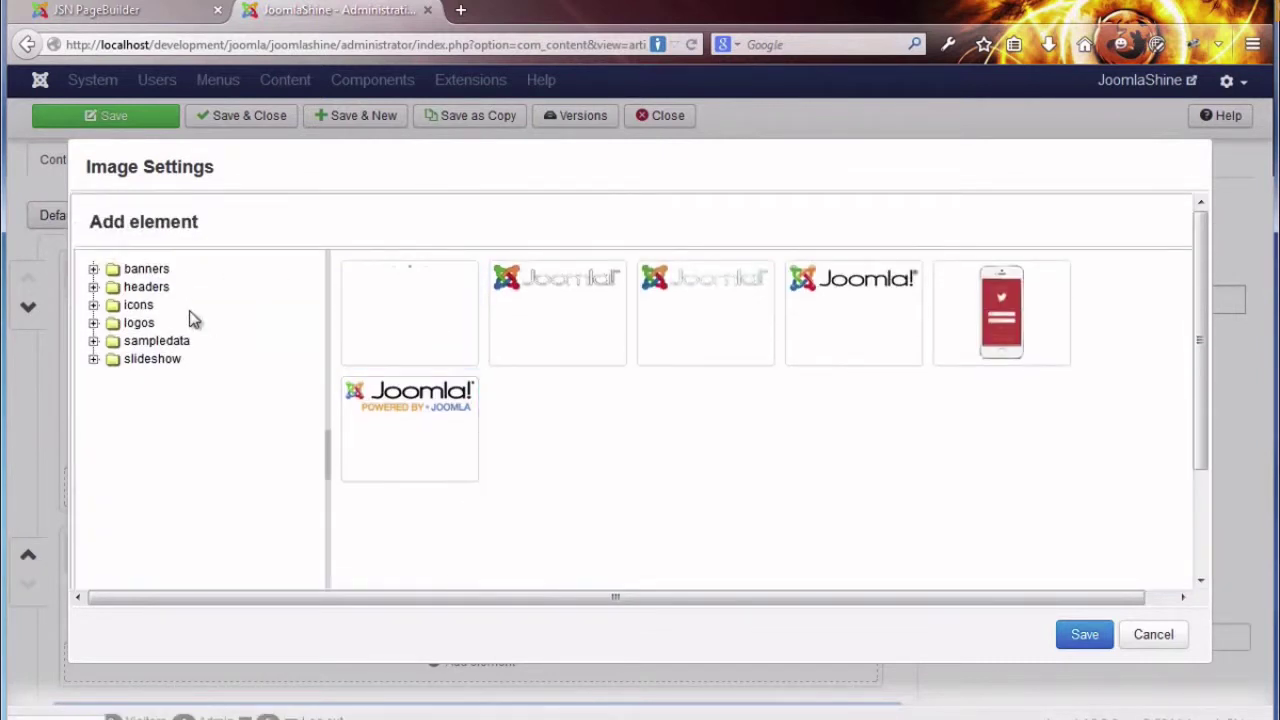
click(138, 323)
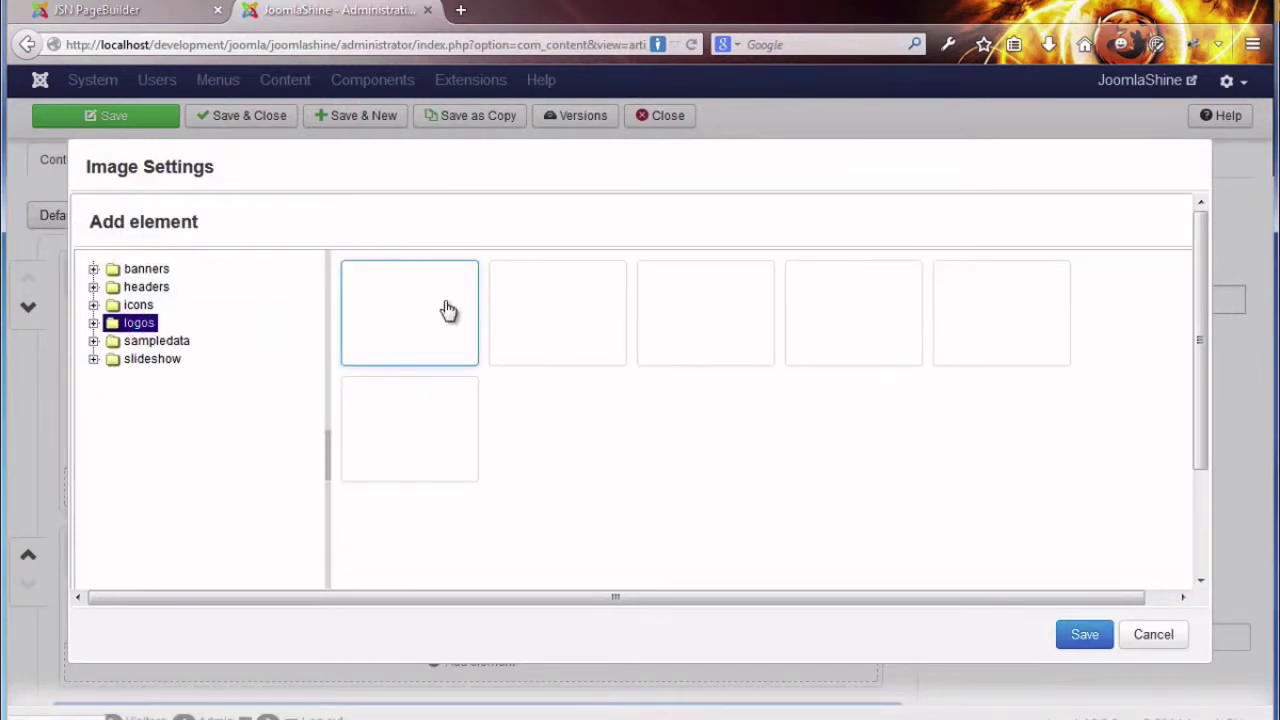
click(143, 305)
click(412, 298)
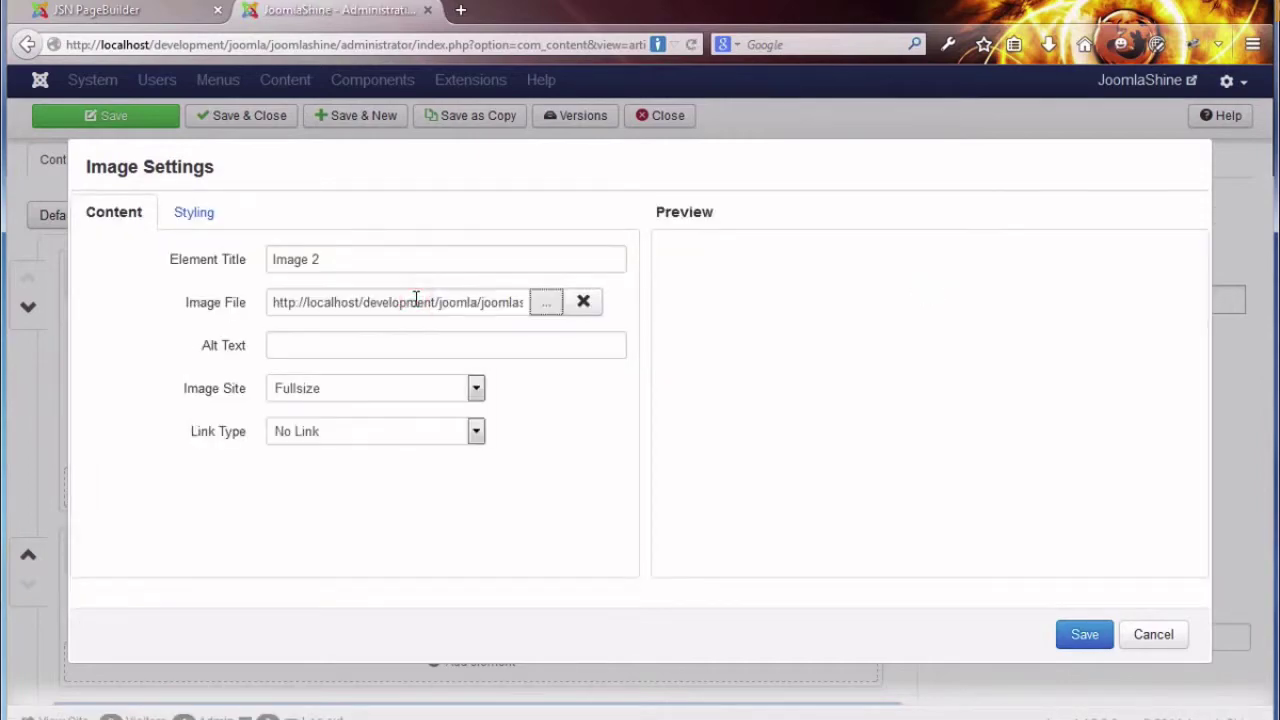
click(192, 216)
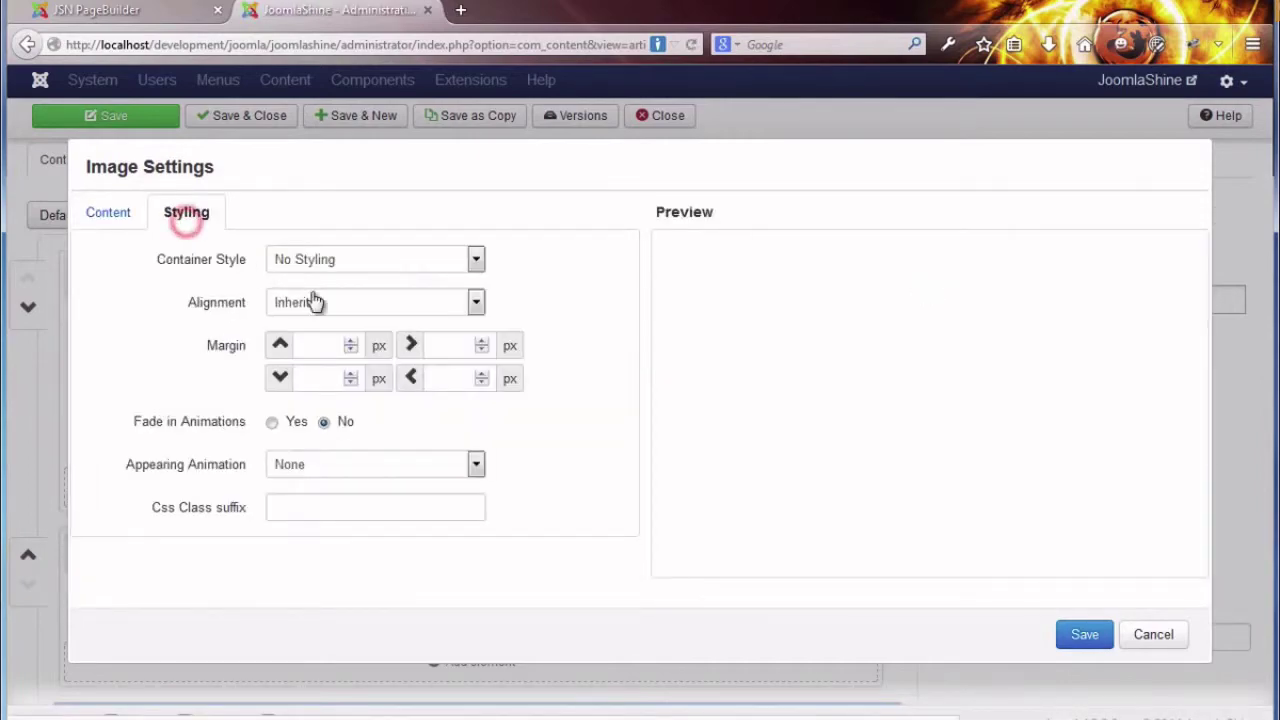
click(351, 303)
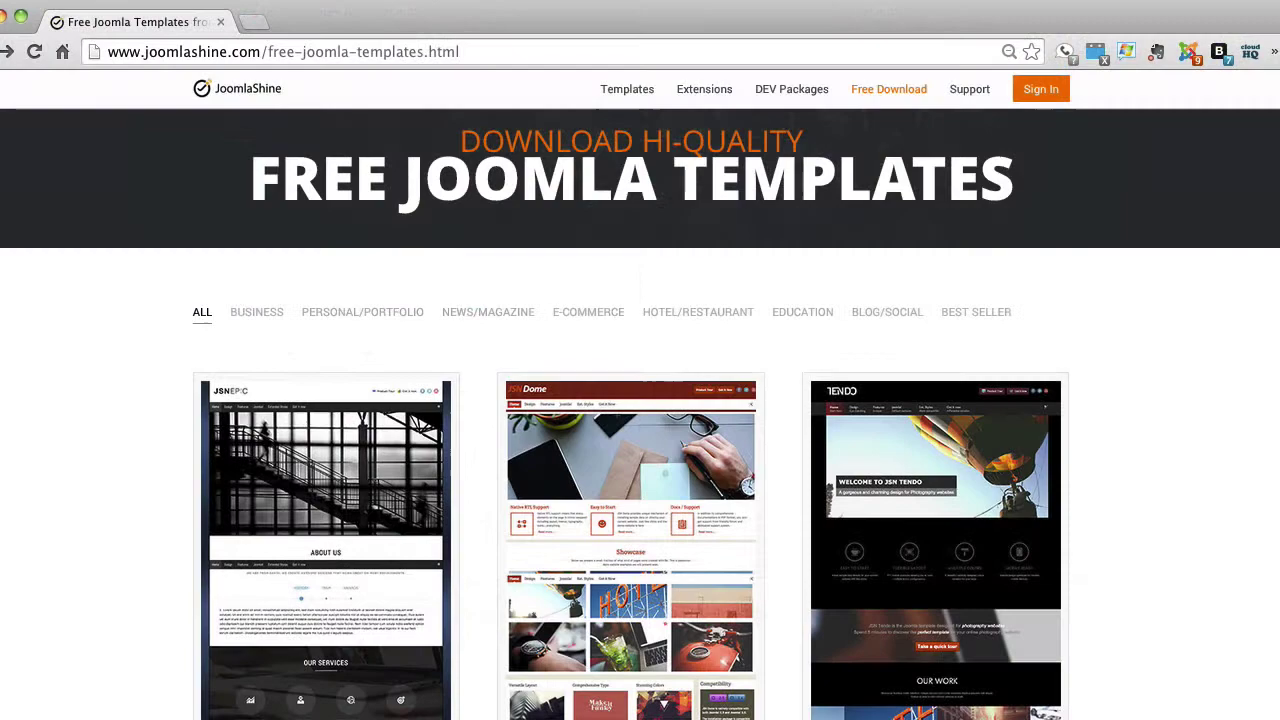
- Browse the free Joomla templates on JoomlaShine and open the demo of the JSN Gruve template
scroll(640, 414, down, 5)
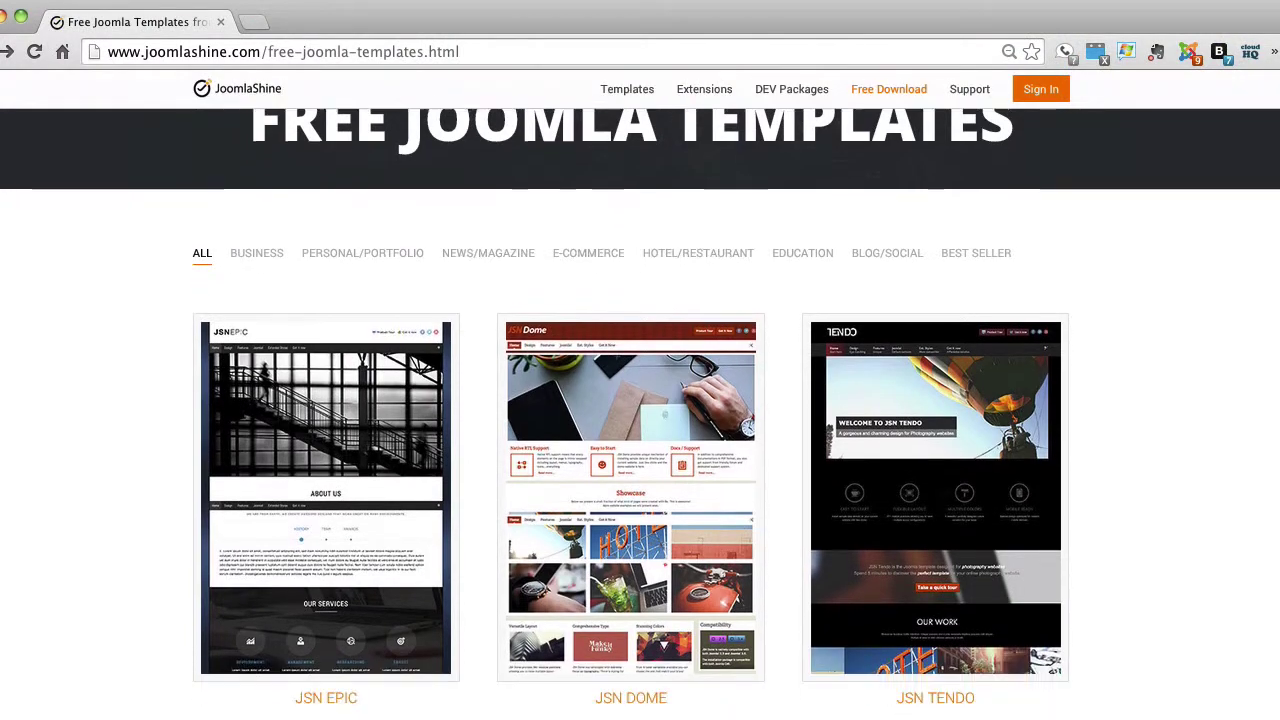
scroll(1237, 302, down, 8)
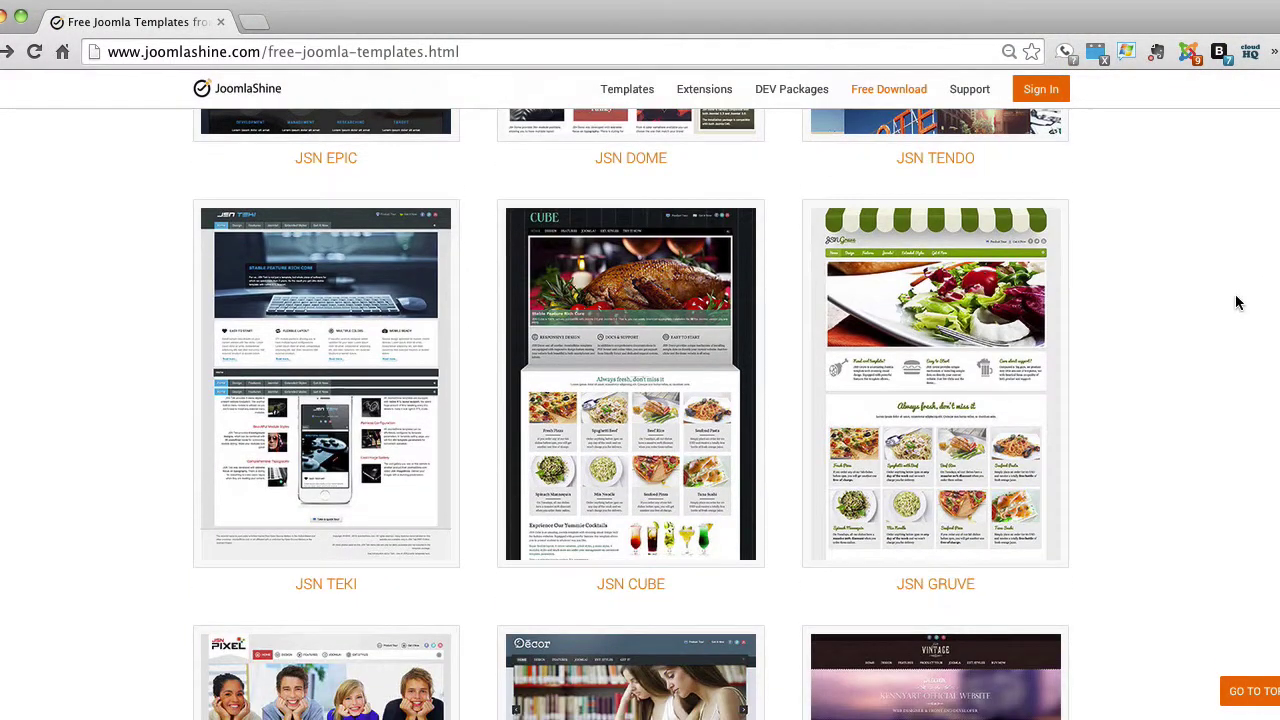
mouse_move(944, 378)
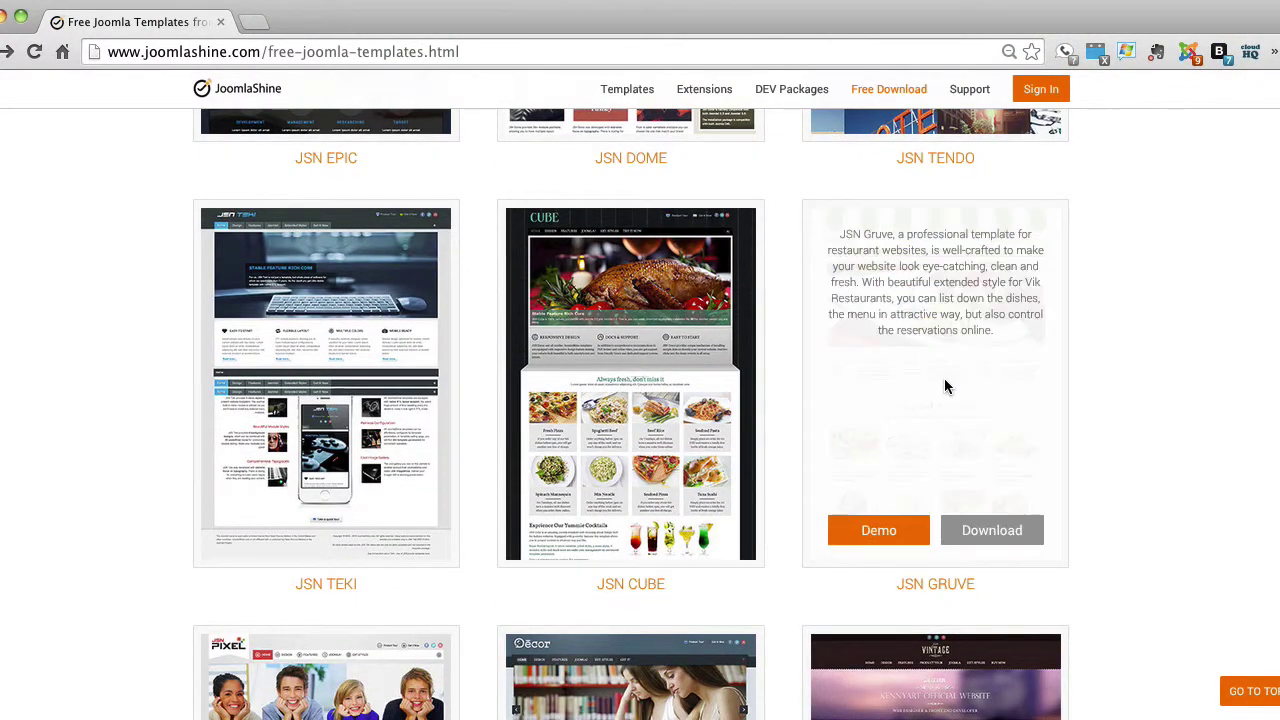
click(868, 532)
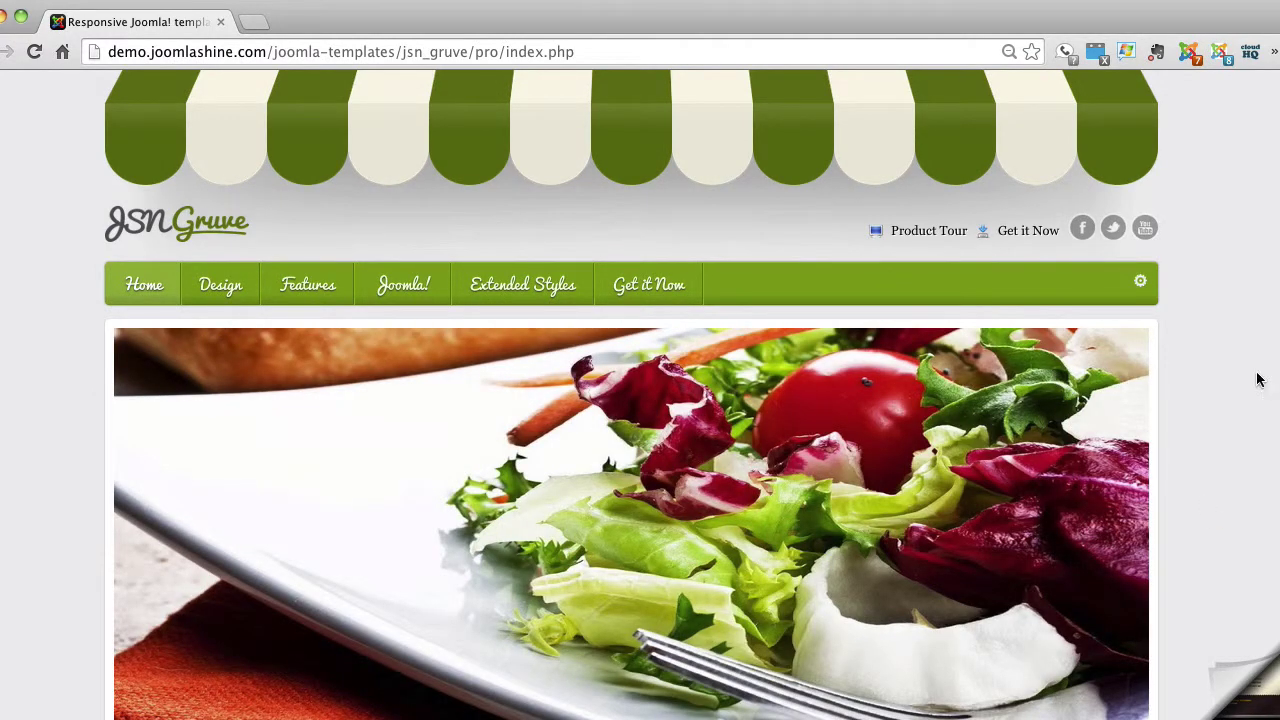
- Look through the JSN Gruve demo homepage's dishes and browse the Daily Menu page opened from the Tuna Sushi picture
scroll(632, 394, down, 10)
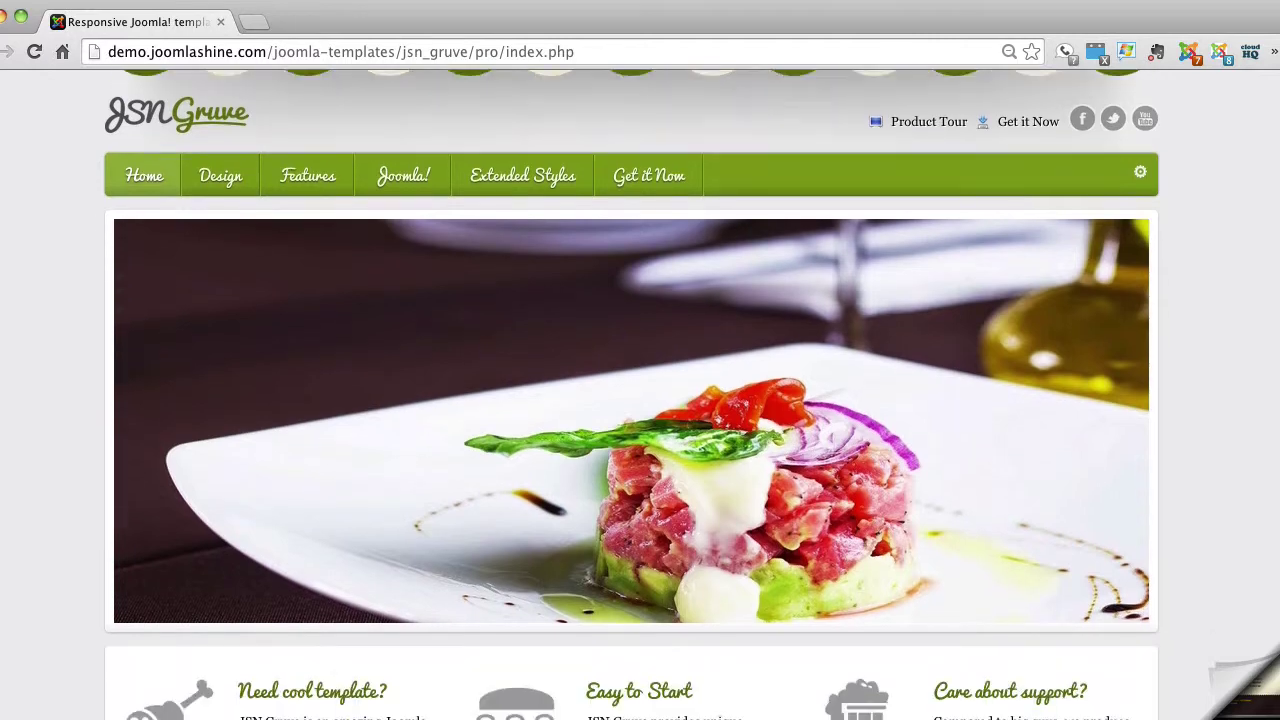
scroll(632, 400, down, 5)
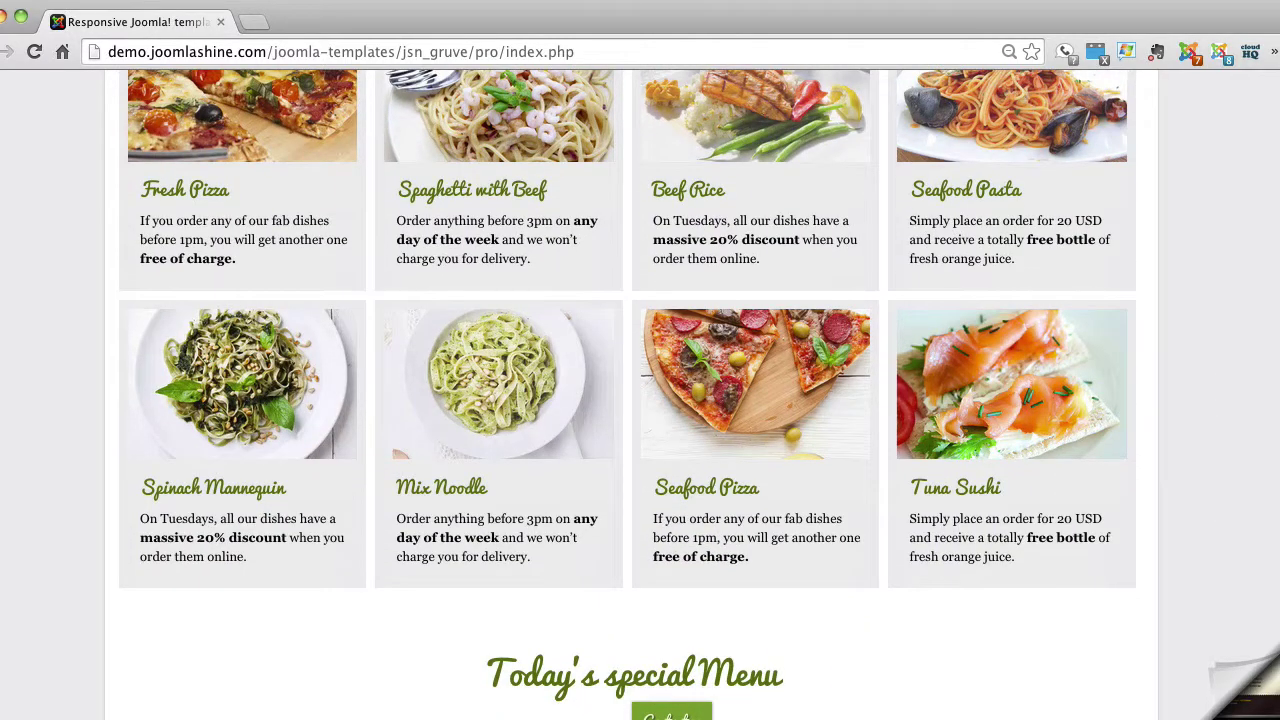
click(1040, 392)
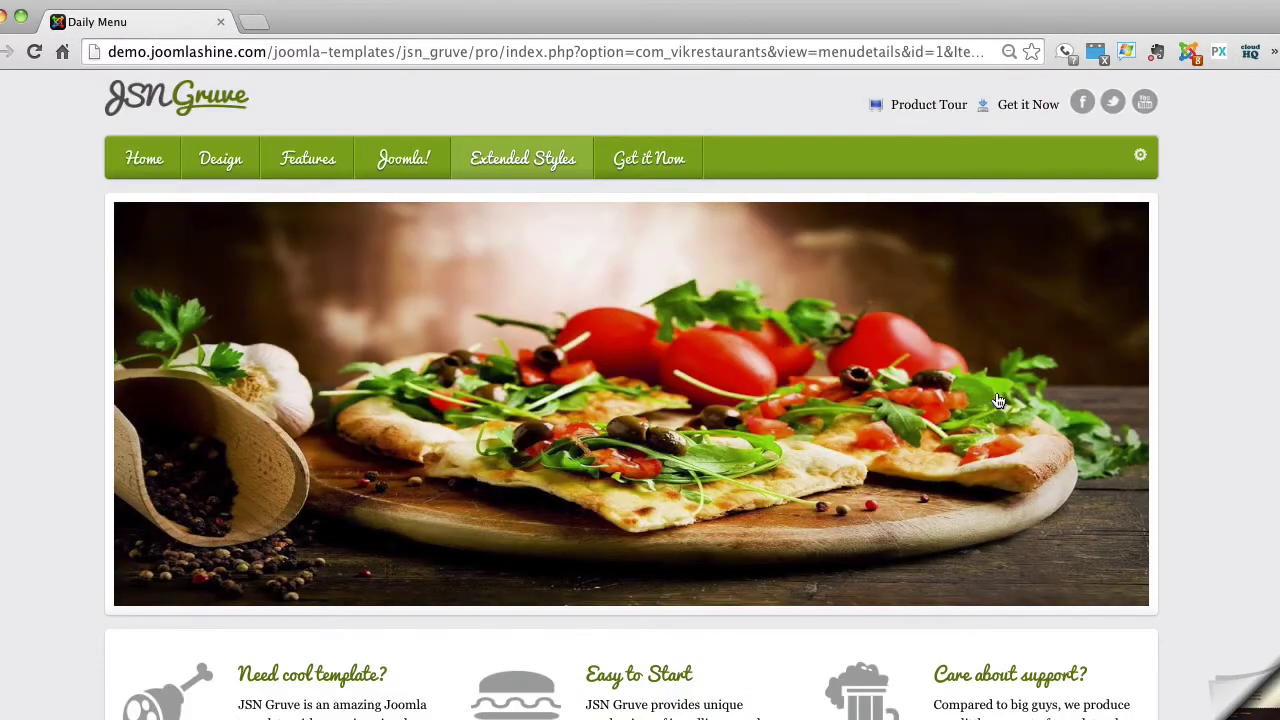
scroll(1000, 402, down, 2)
scroll(632, 394, down, 6)
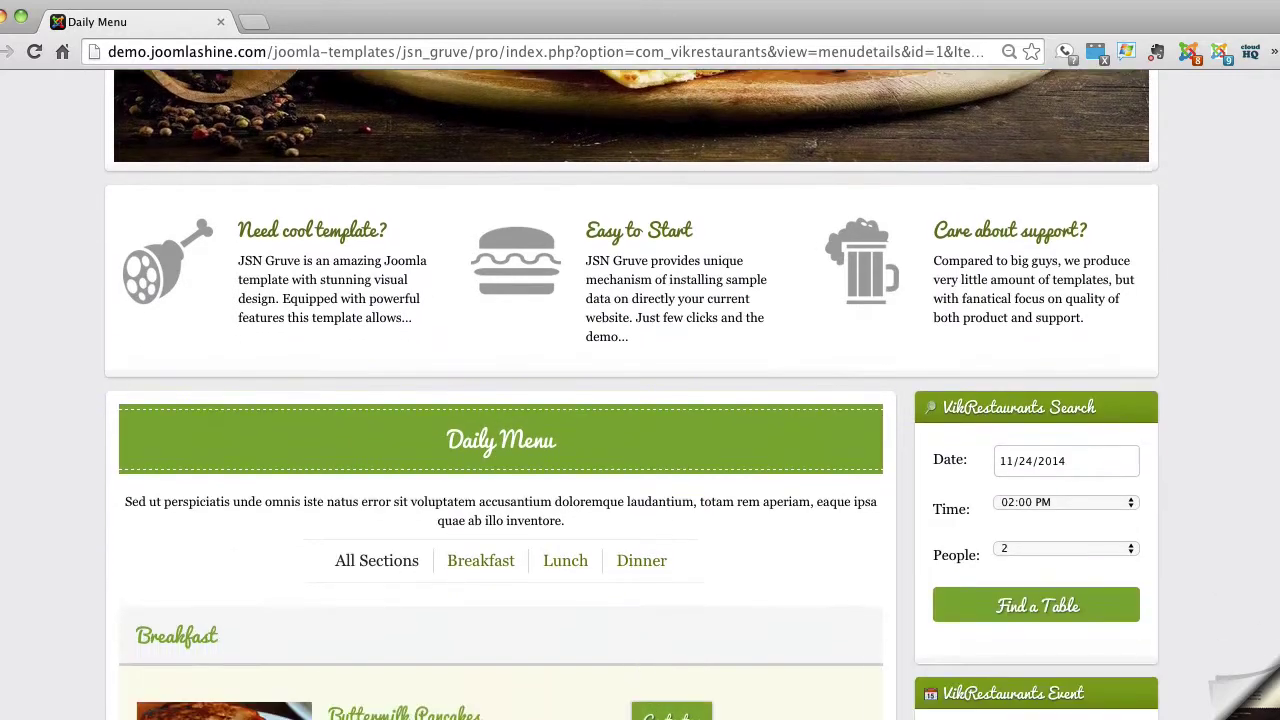
scroll(632, 394, down, 2)
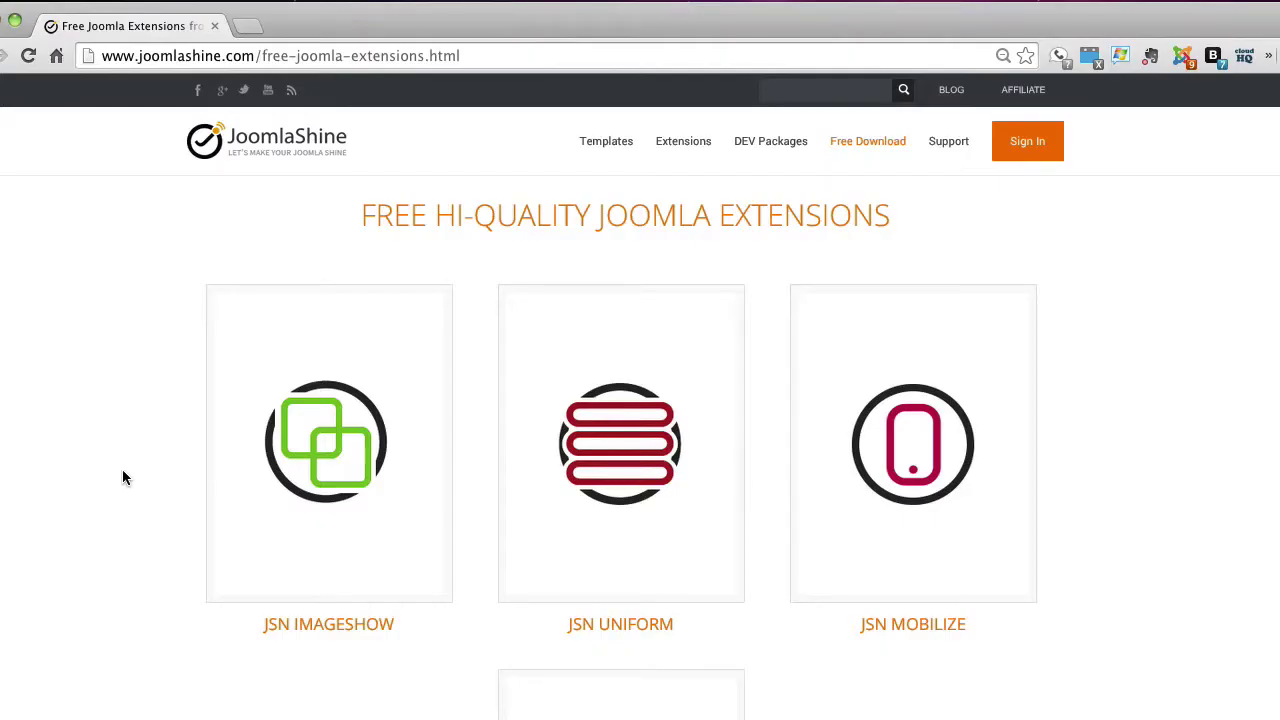
- View the free JoomlaShine extensions and open the JSN Mobilize demo
mouse_move(272, 487)
click(848, 566)
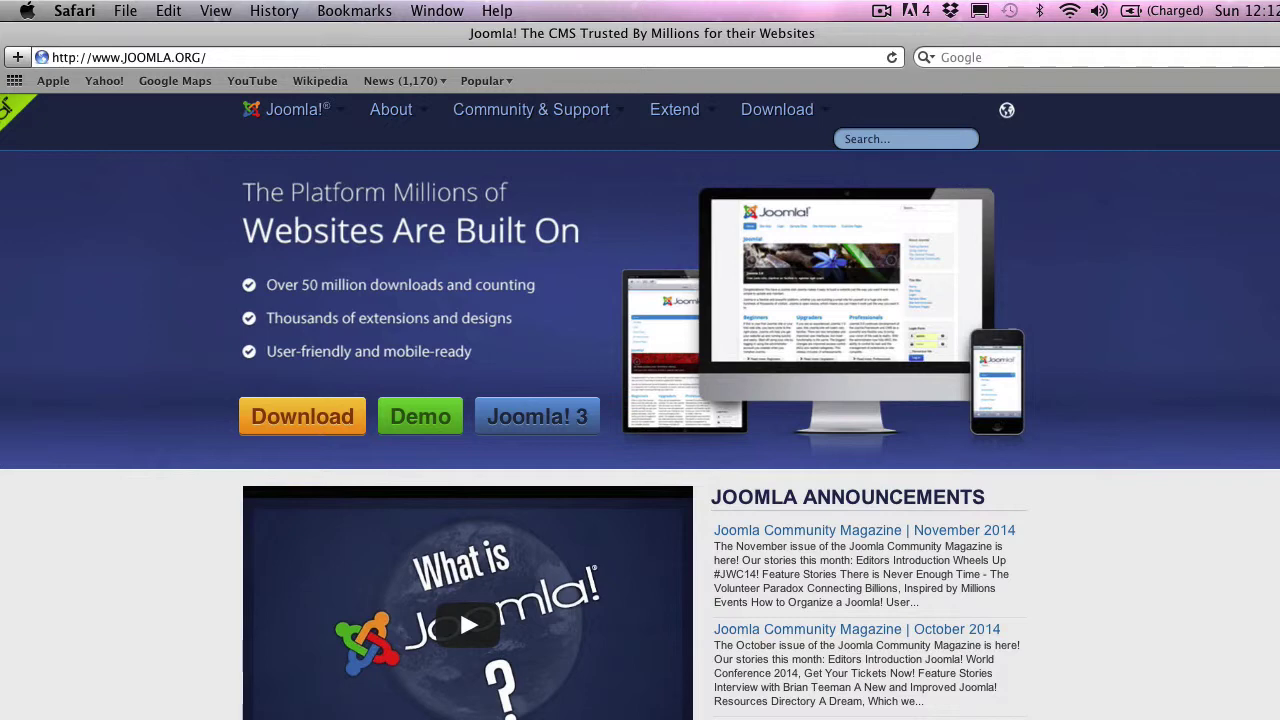
- Open the Joomla demo site from the joomla.org homepage
click(405, 419)
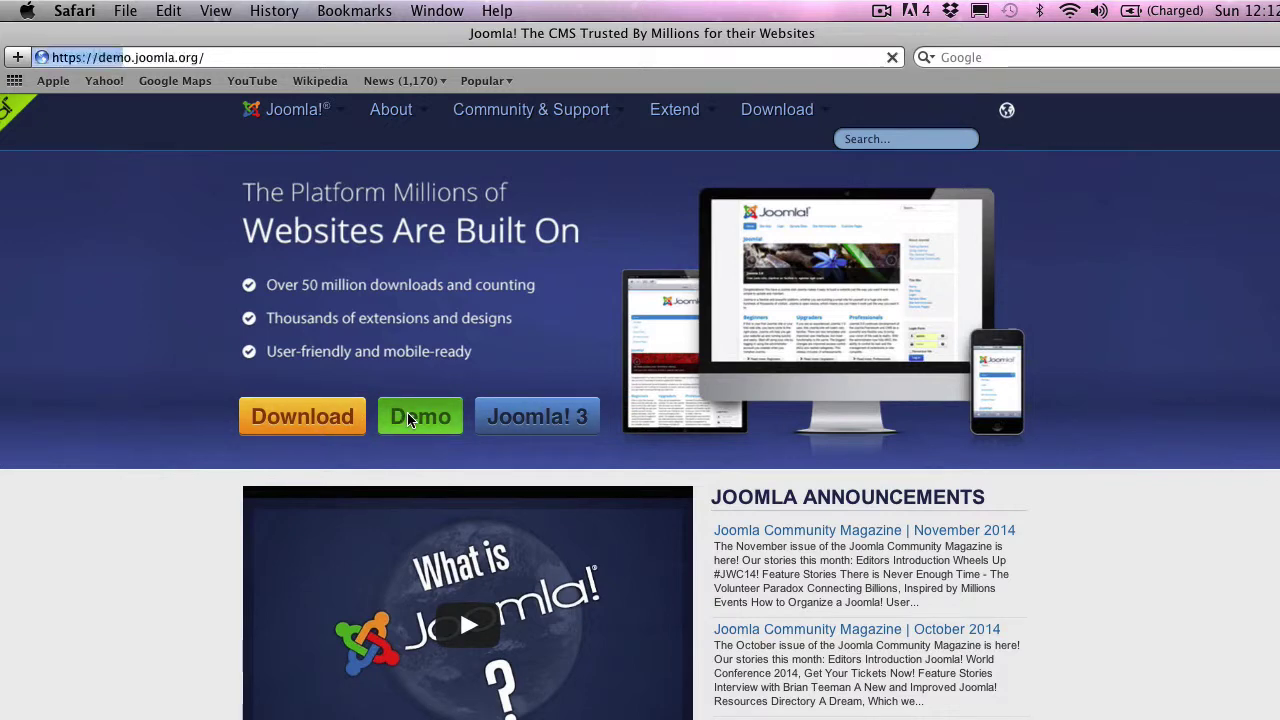